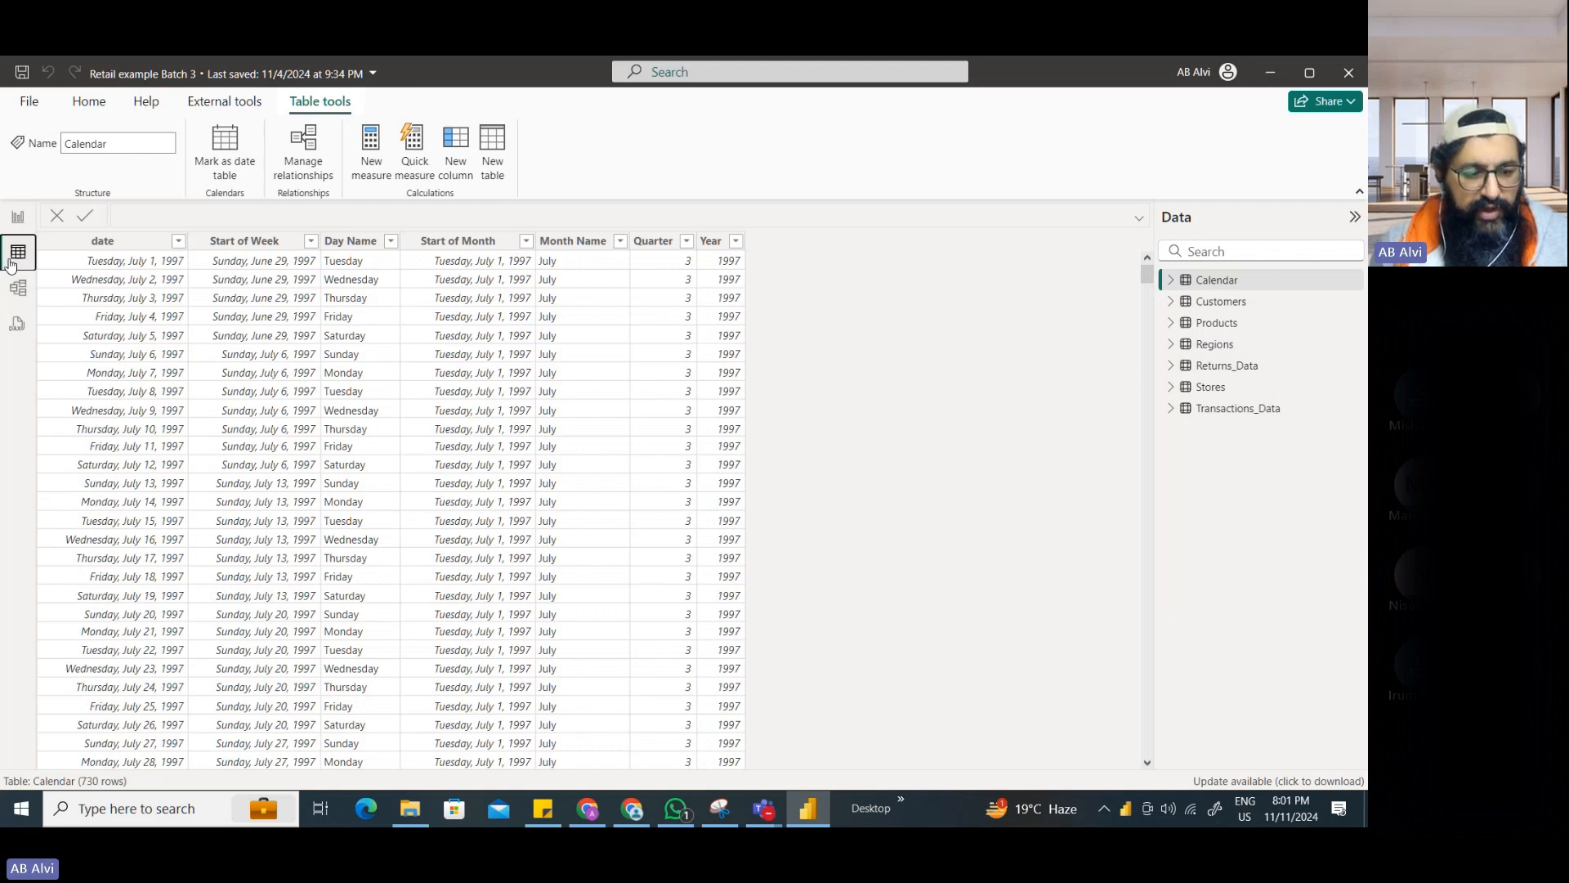
key(ctrl+2)
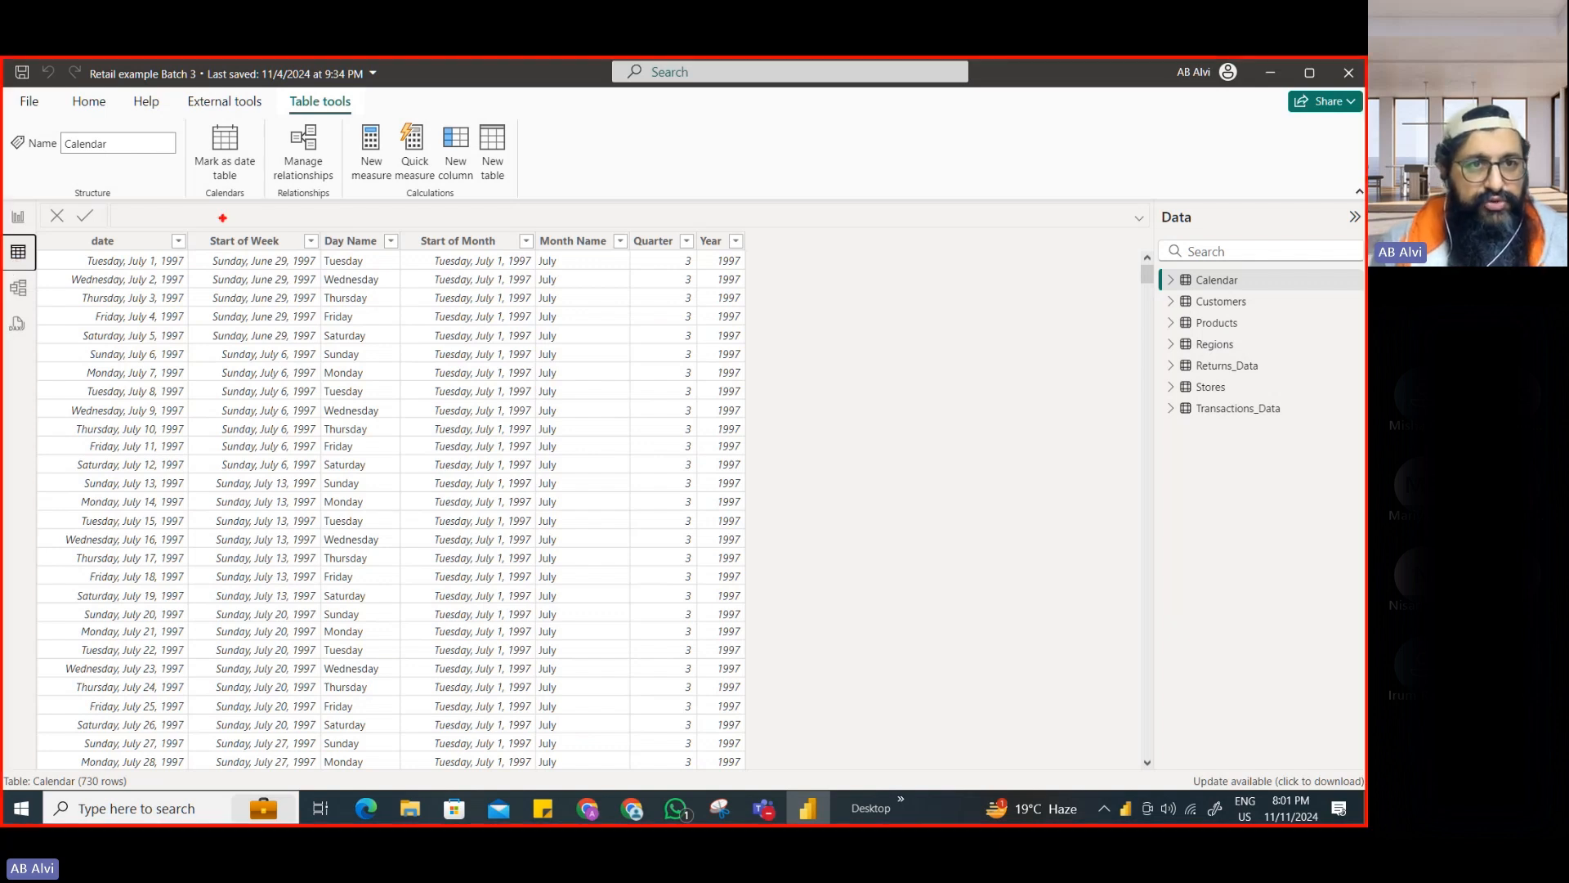
drag(339, 104, 532, 211)
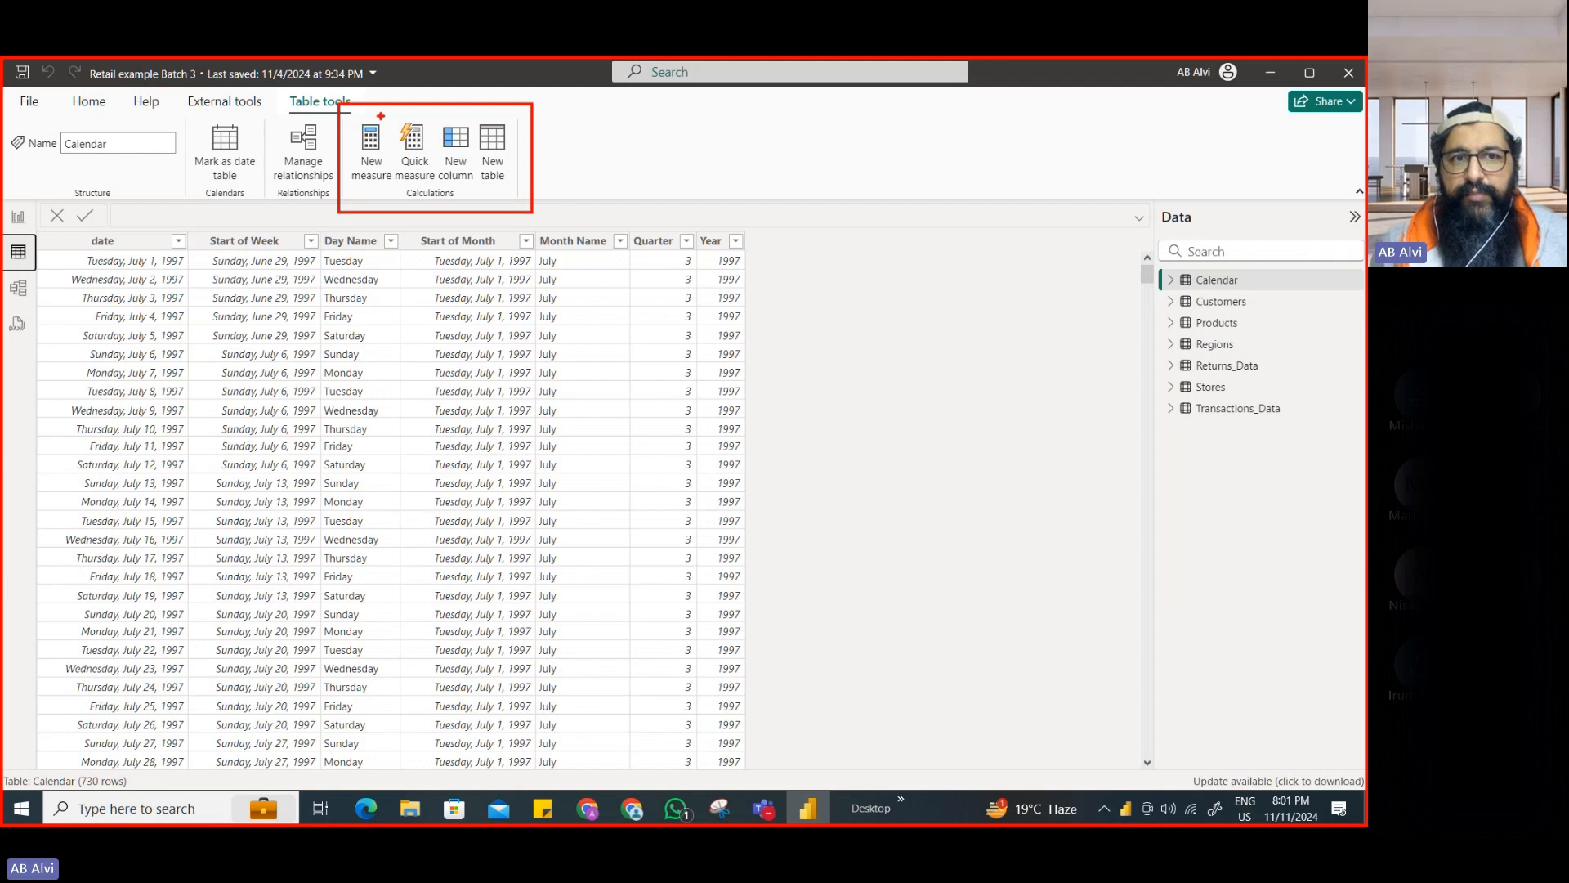
mouse_move(375, 119)
mouse_down()
mouse_move(439, 85)
mouse_move(505, 92)
mouse_up()
mouse_move(407, 124)
mouse_down()
mouse_move(434, 169)
mouse_move(376, 193)
mouse_move(515, 185)
mouse_up()
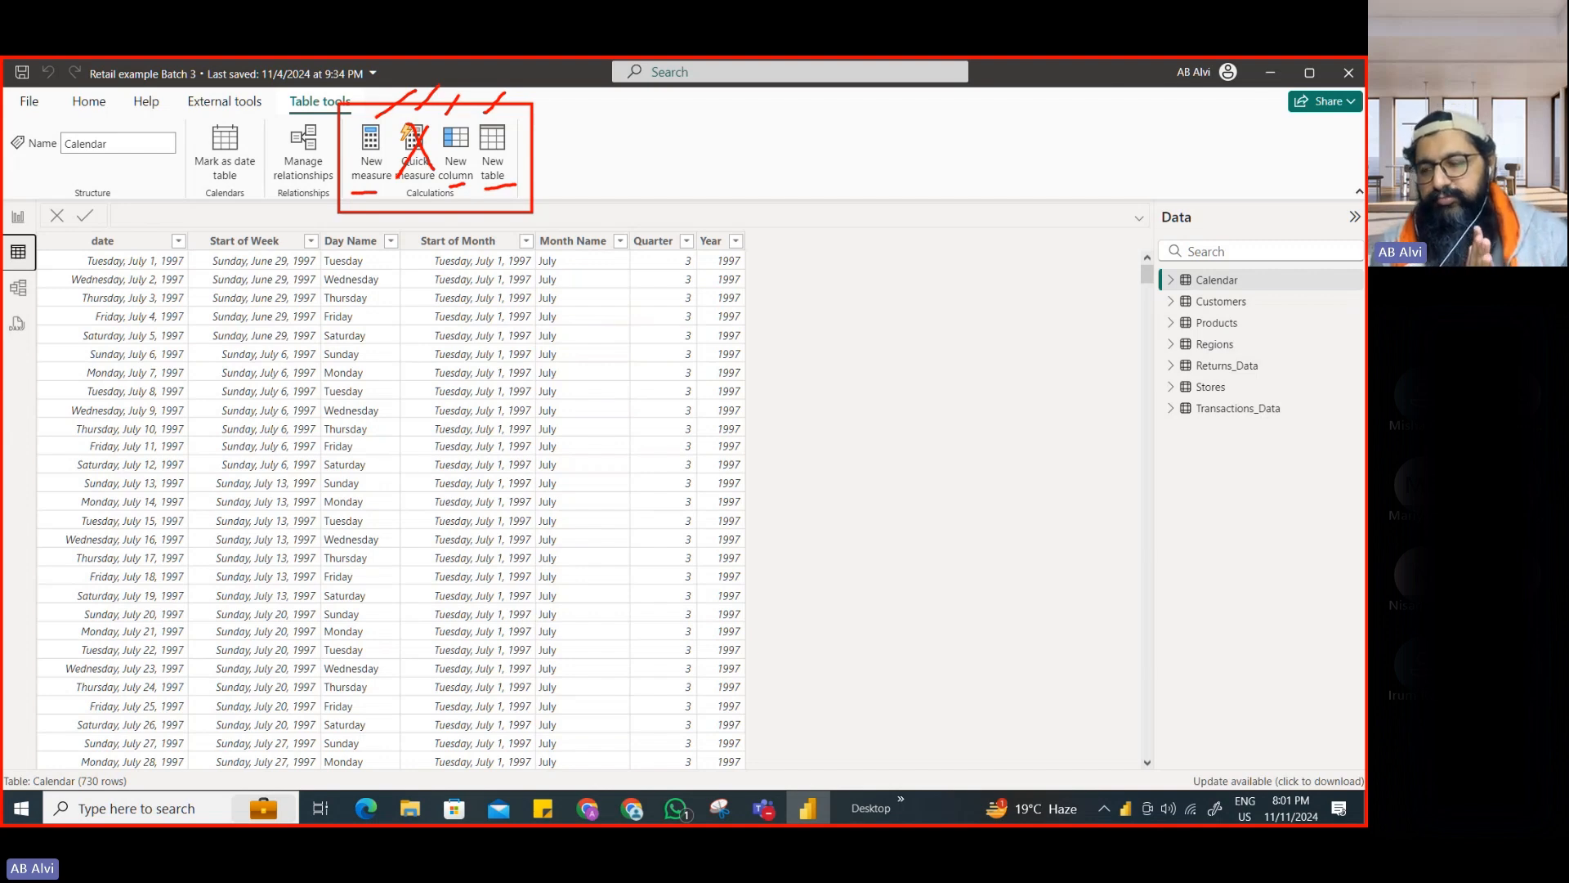
key(Escape)
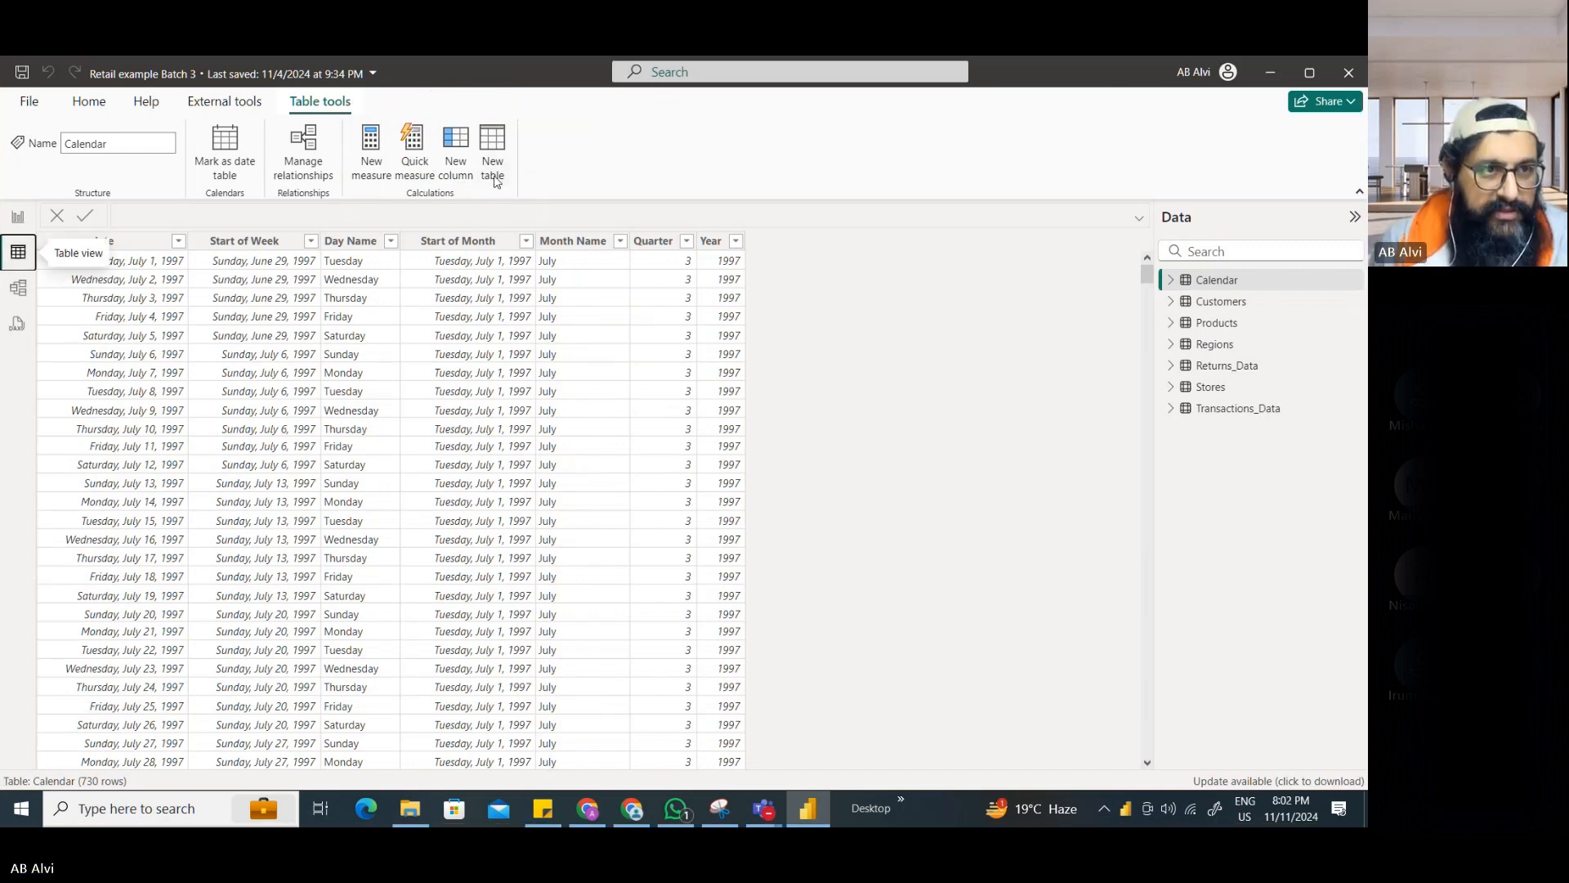
Step: In the report view, create a column chart on the blank page from the quantity field of Transactions_Data
click(17, 218)
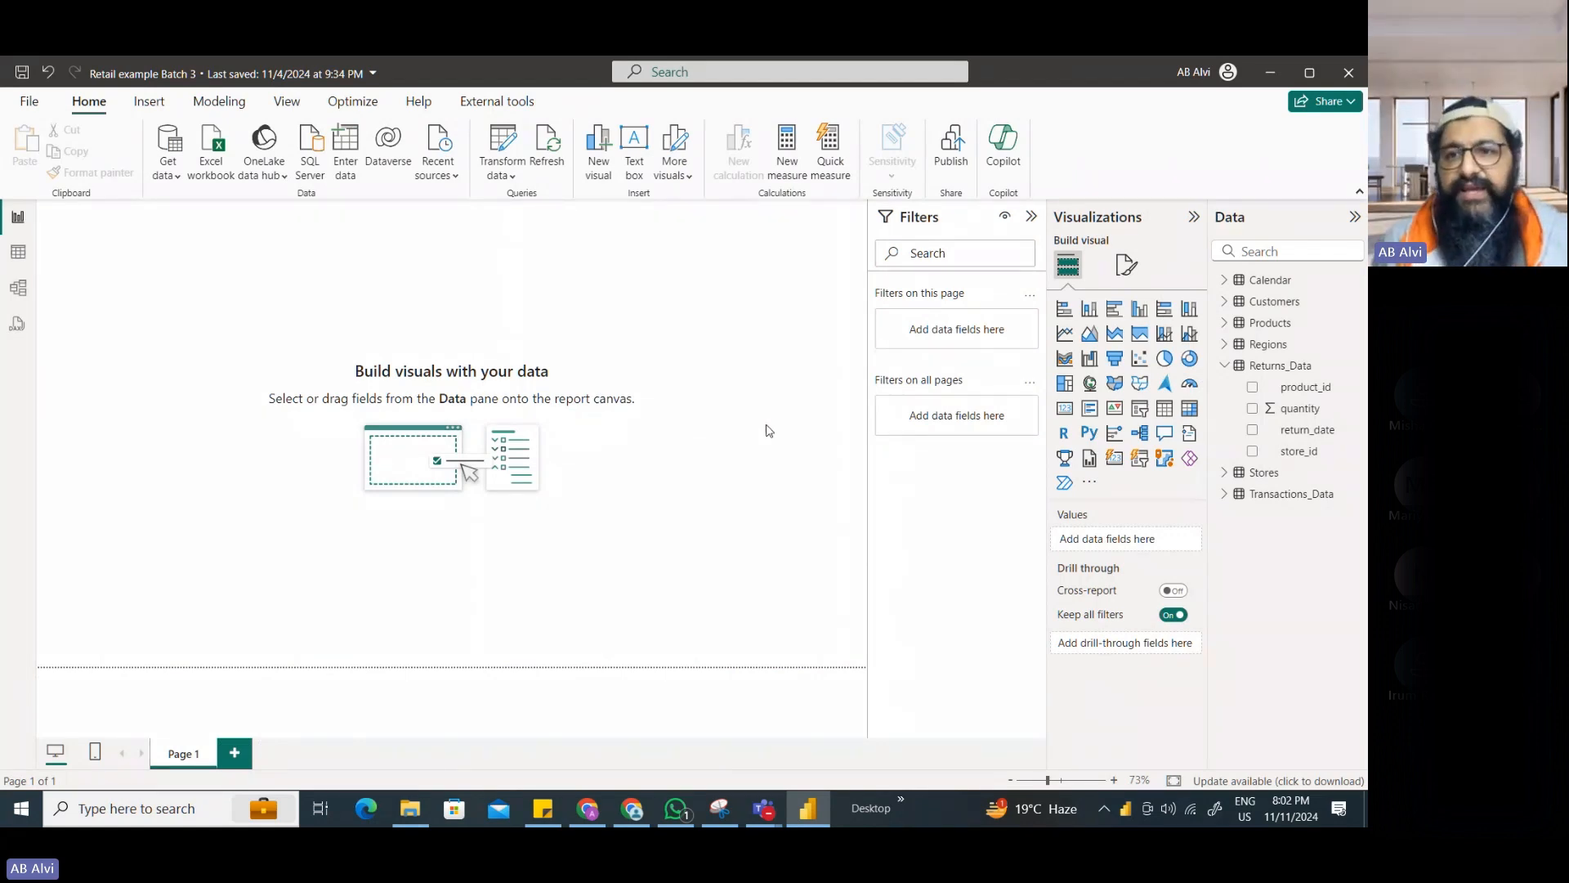
click(1032, 218)
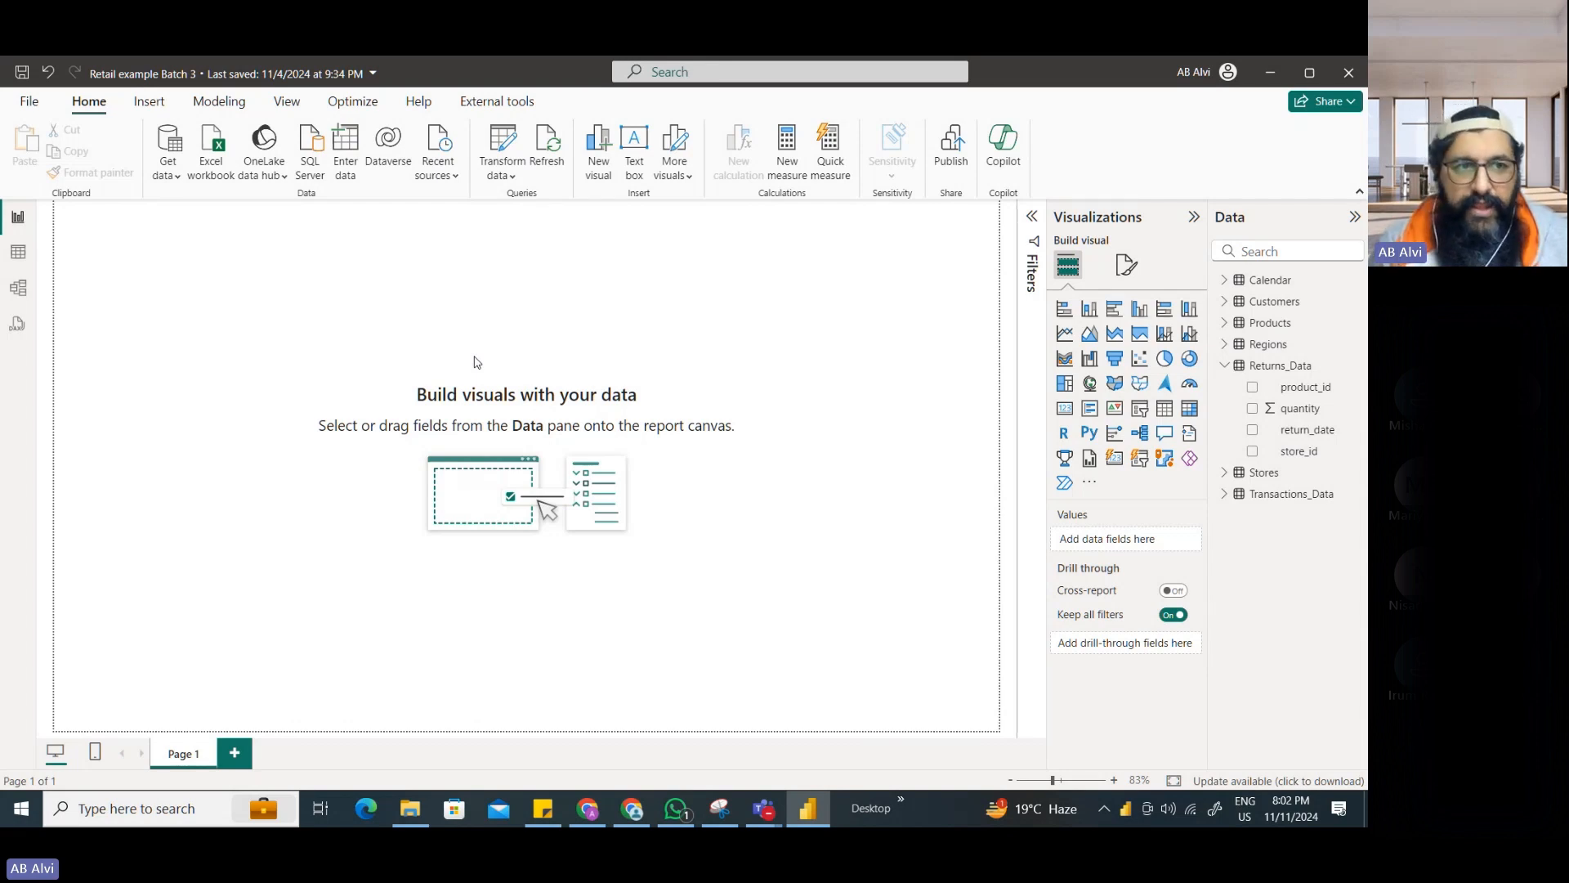
click(1033, 225)
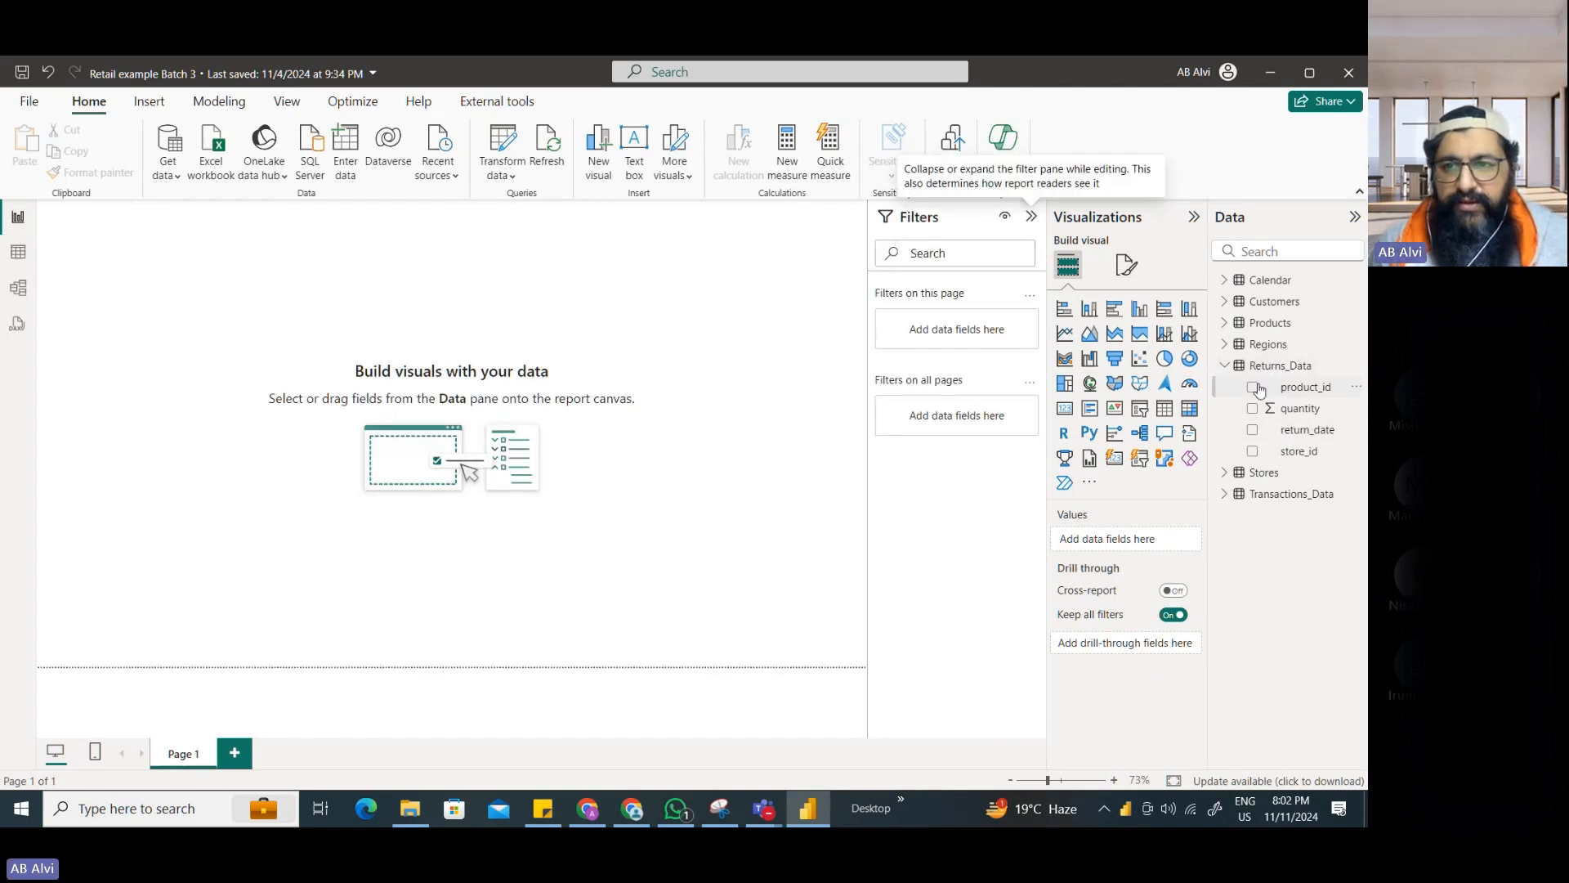
click(1224, 366)
click(1225, 407)
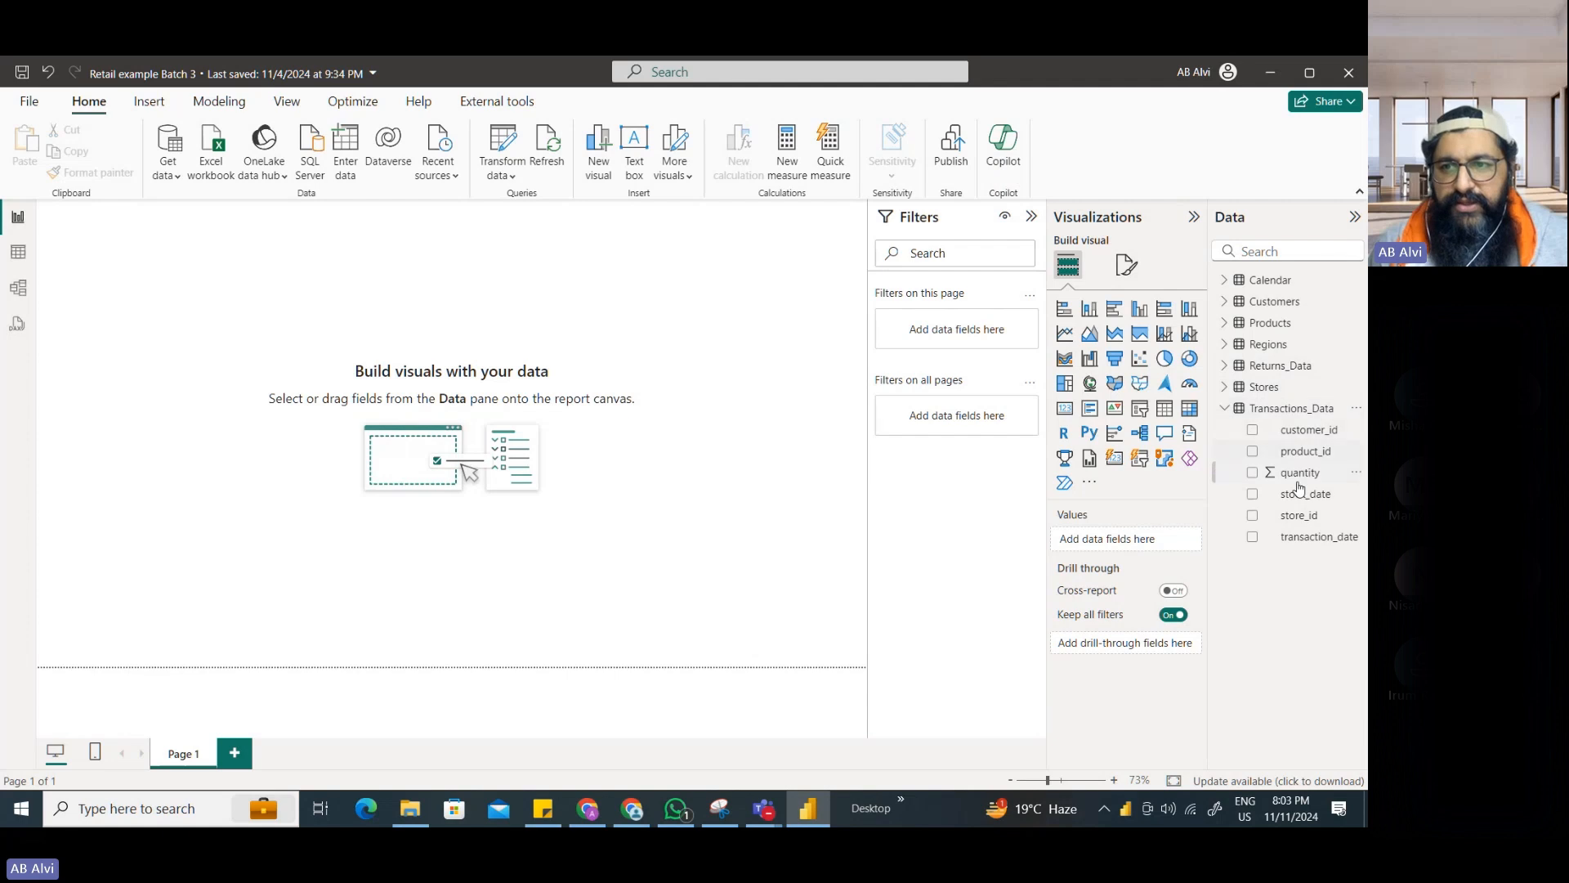
drag(1299, 474, 674, 324)
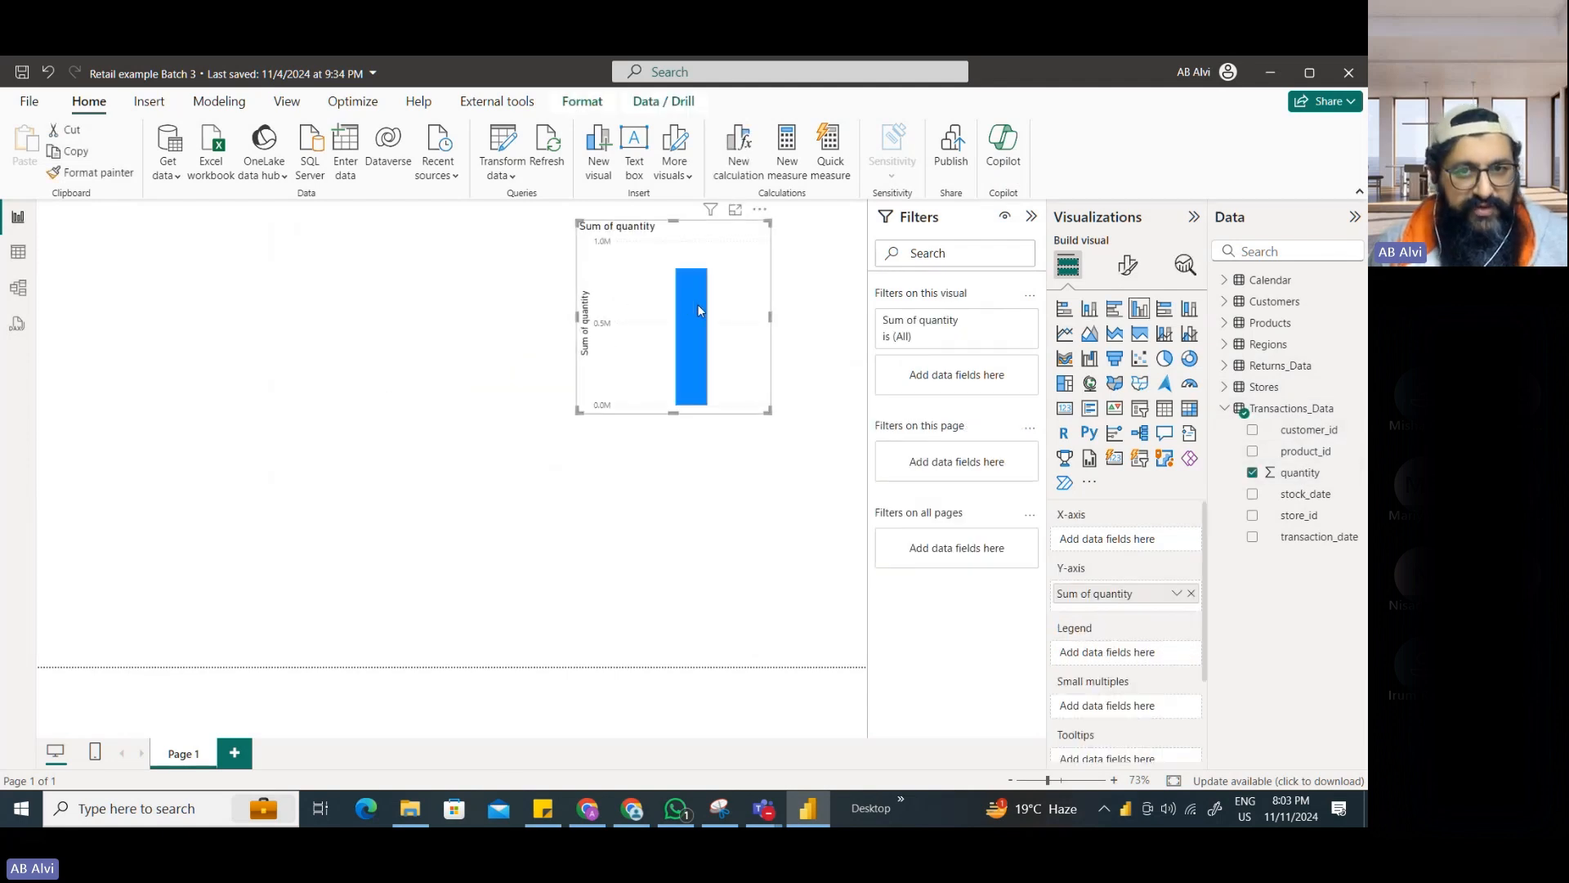
Step: Examine the new chart's title and the quantity value shown for its bar
mouse_move(698, 304)
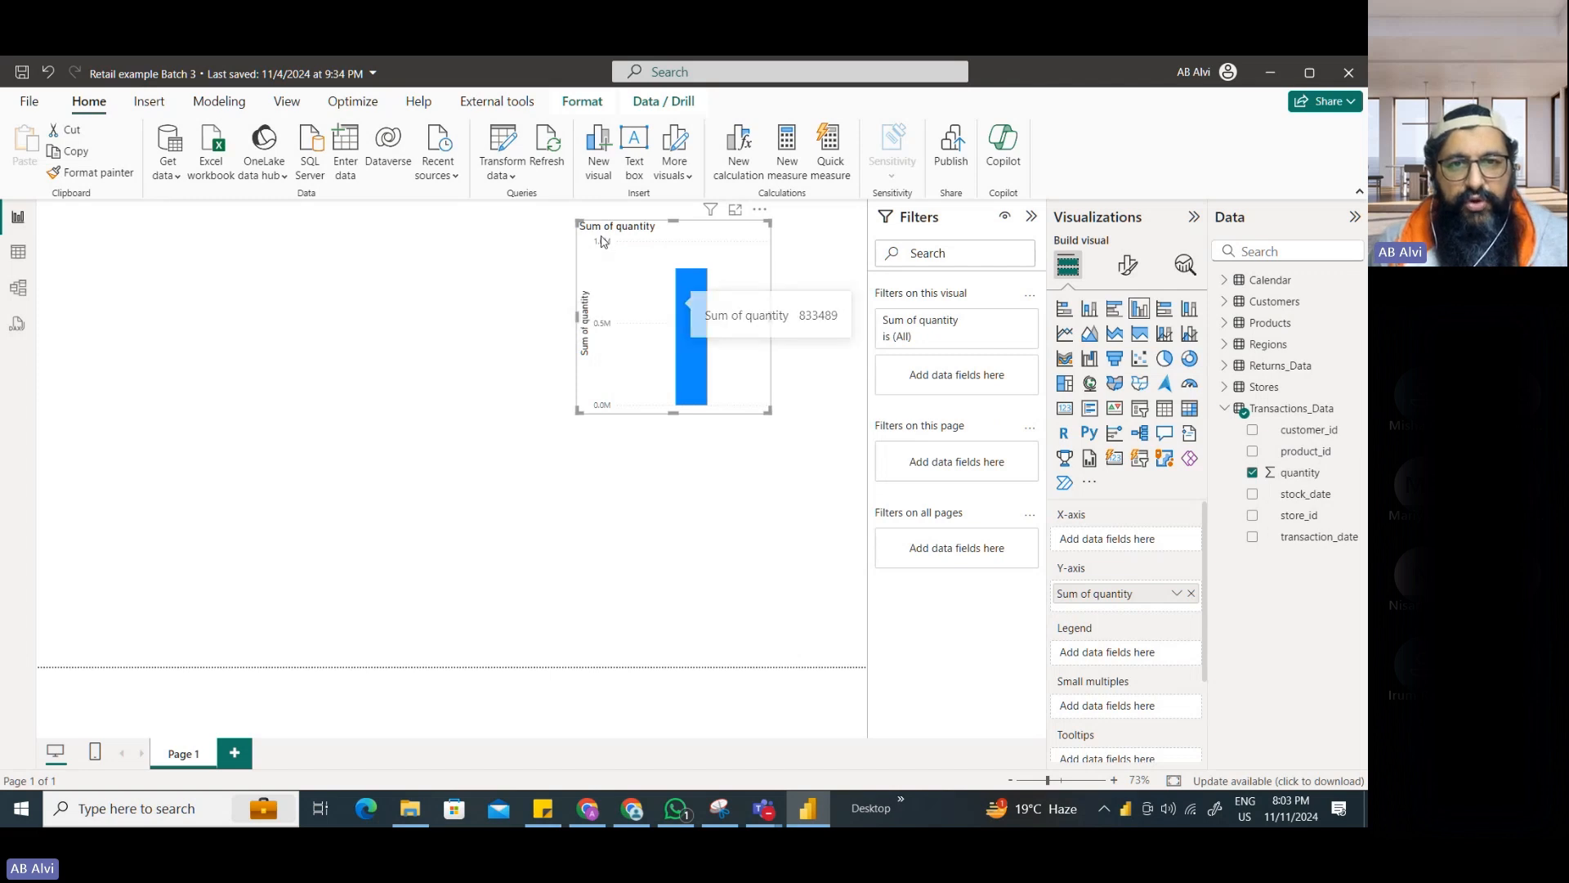
key(ctrl+2)
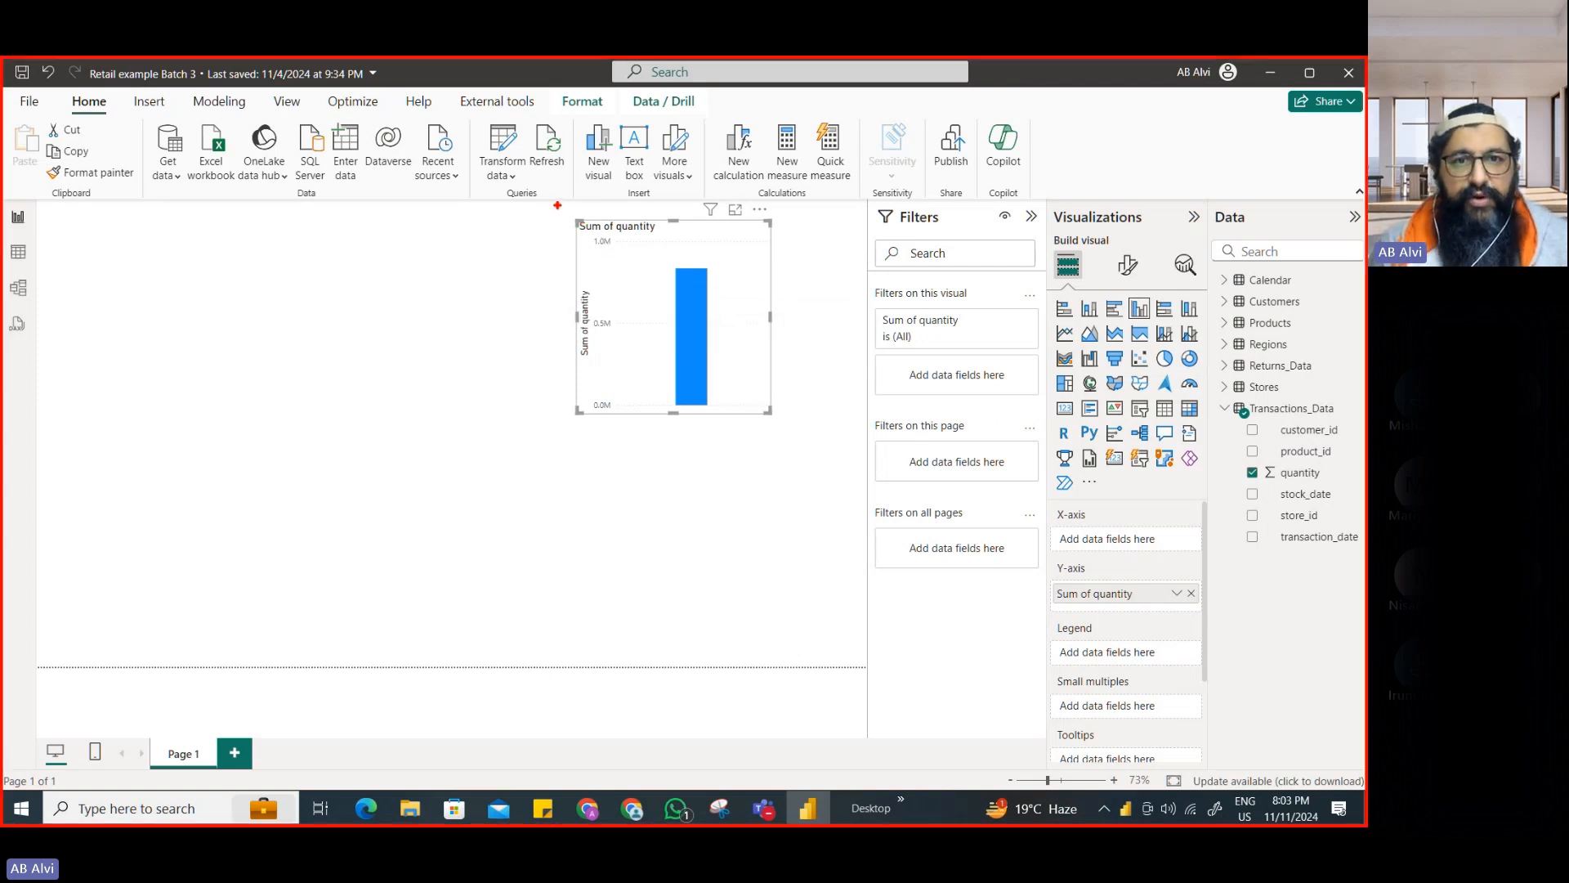
drag(558, 205, 679, 249)
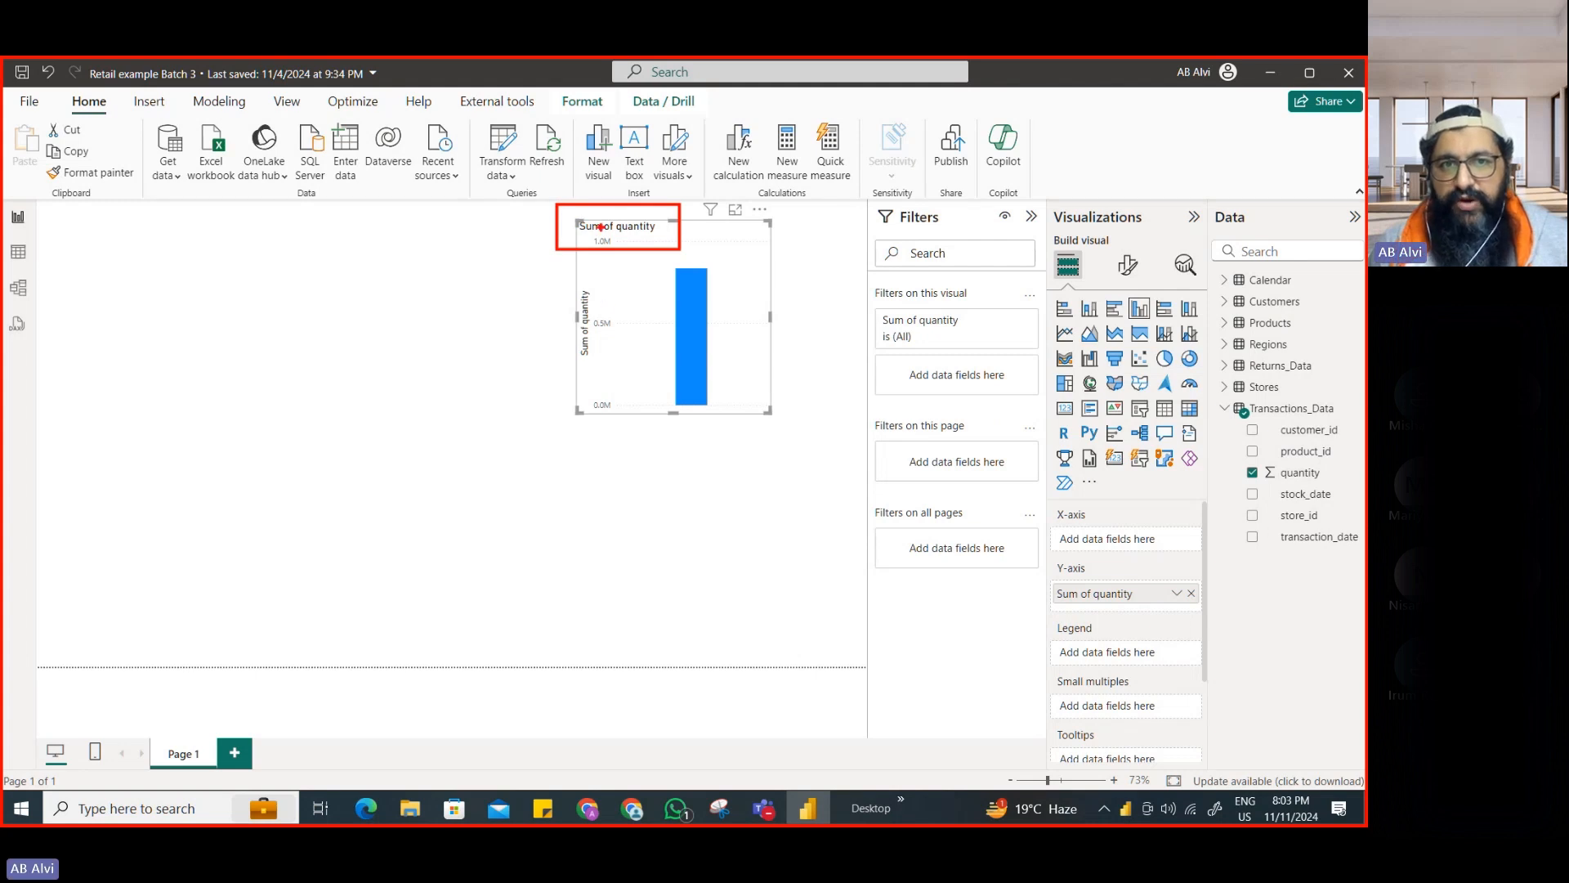
key(Escape)
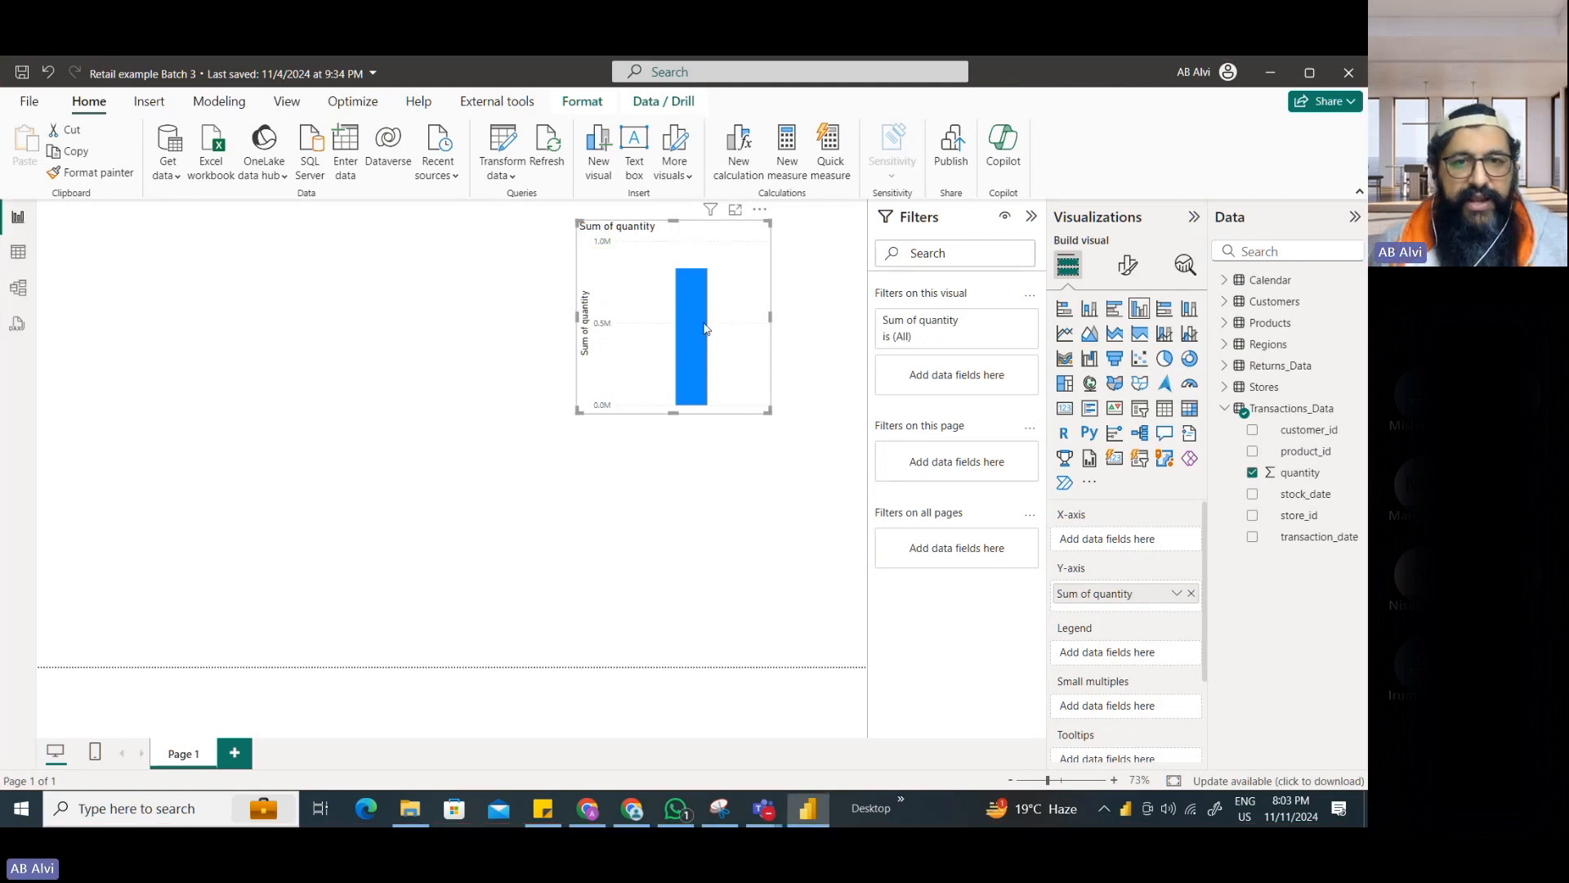
mouse_move(687, 323)
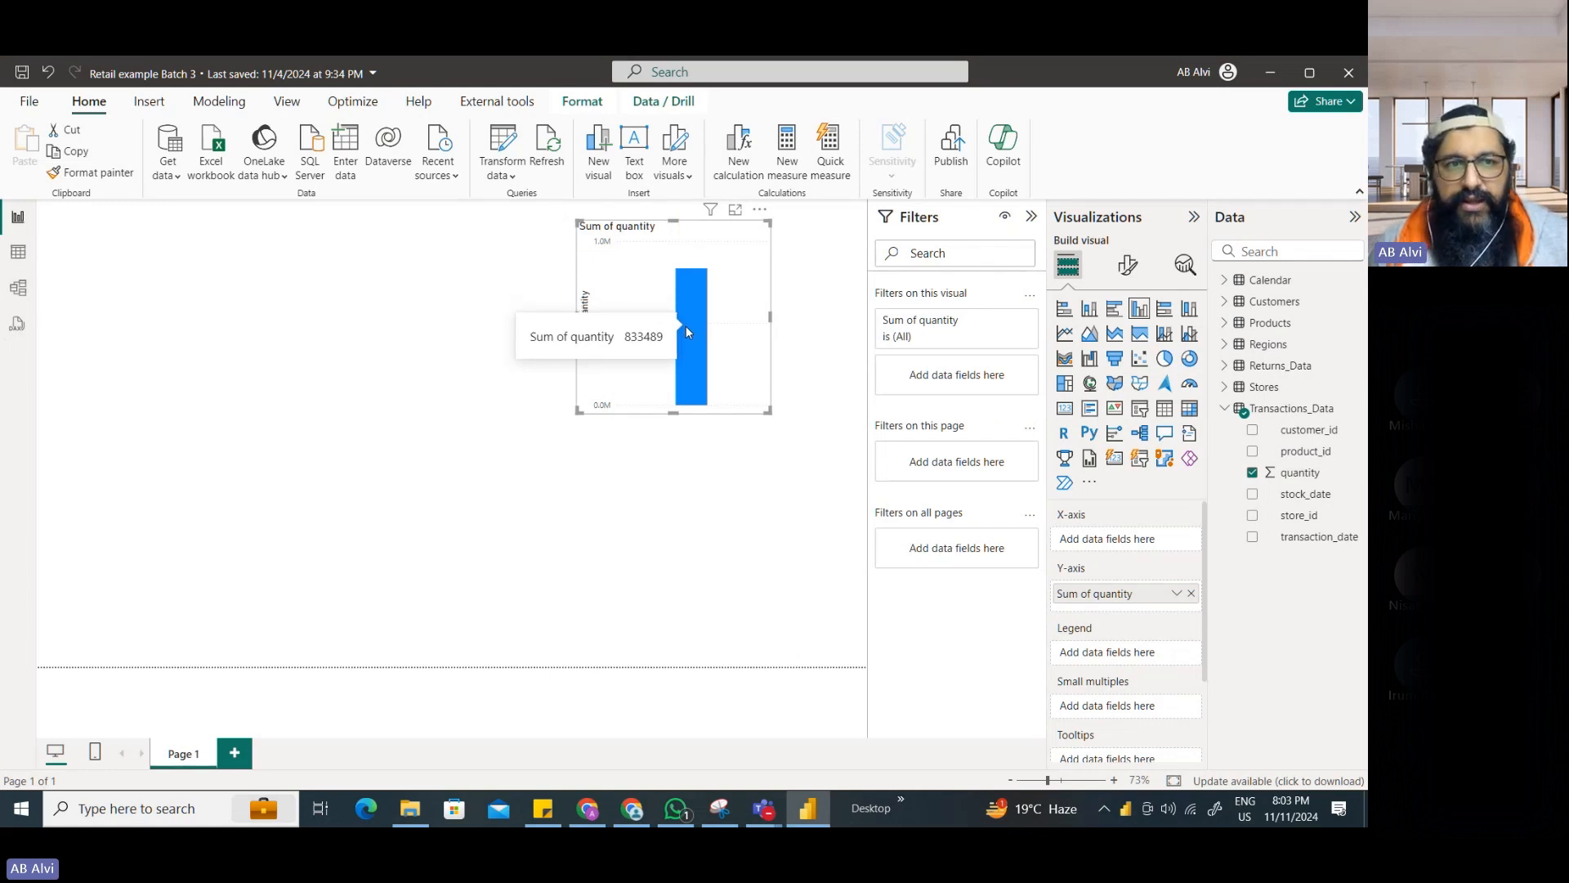
Step: Inspect the quantity column of Transactions_Data in the table view and return to the report view
click(20, 266)
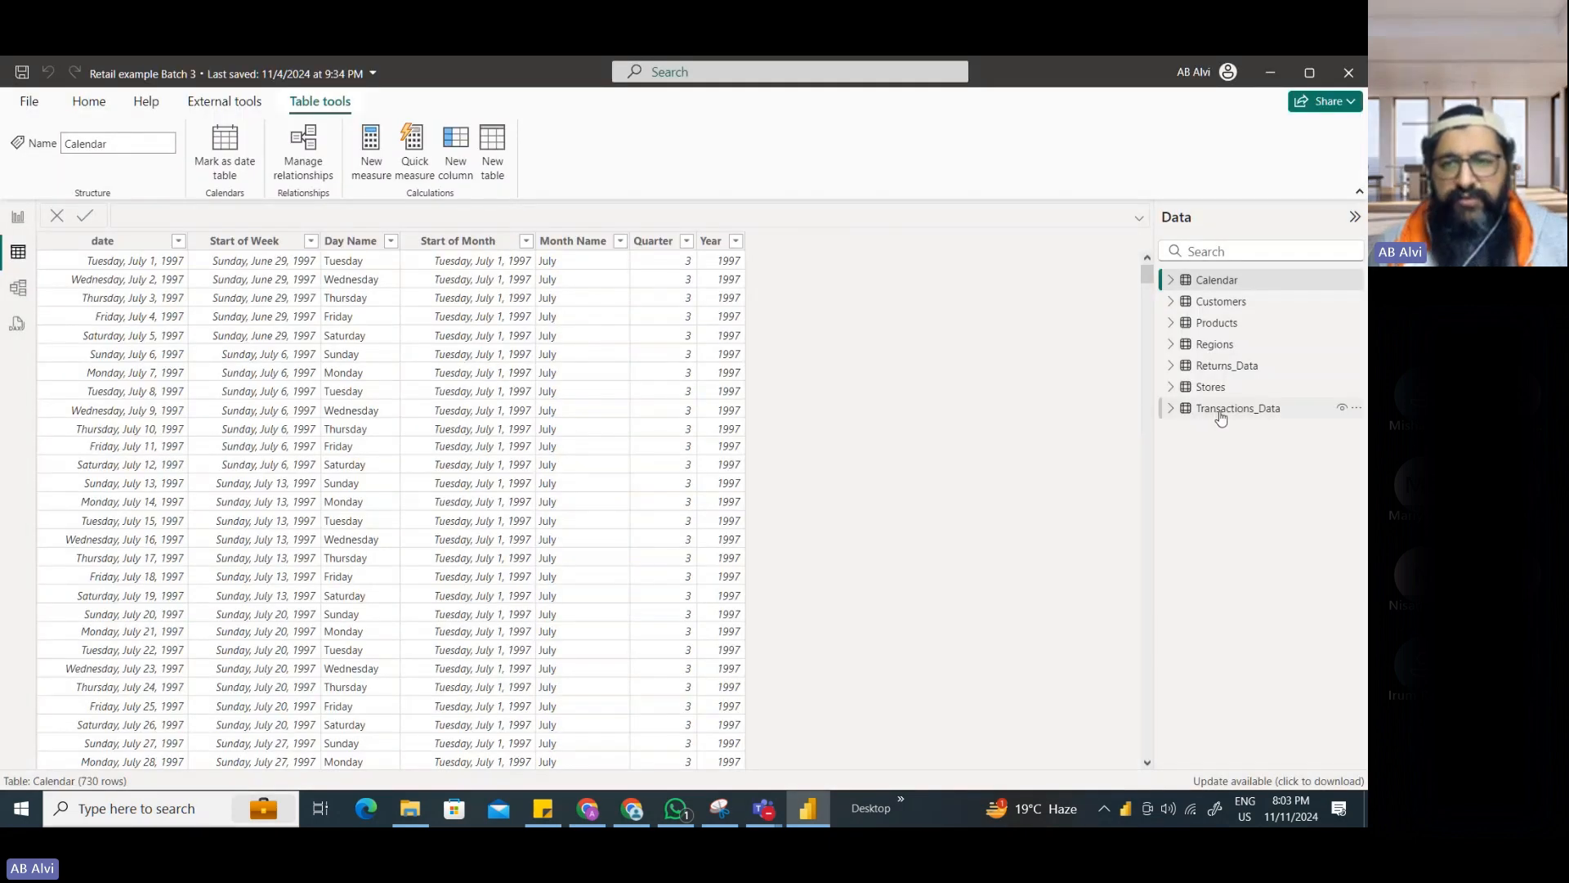
click(1226, 408)
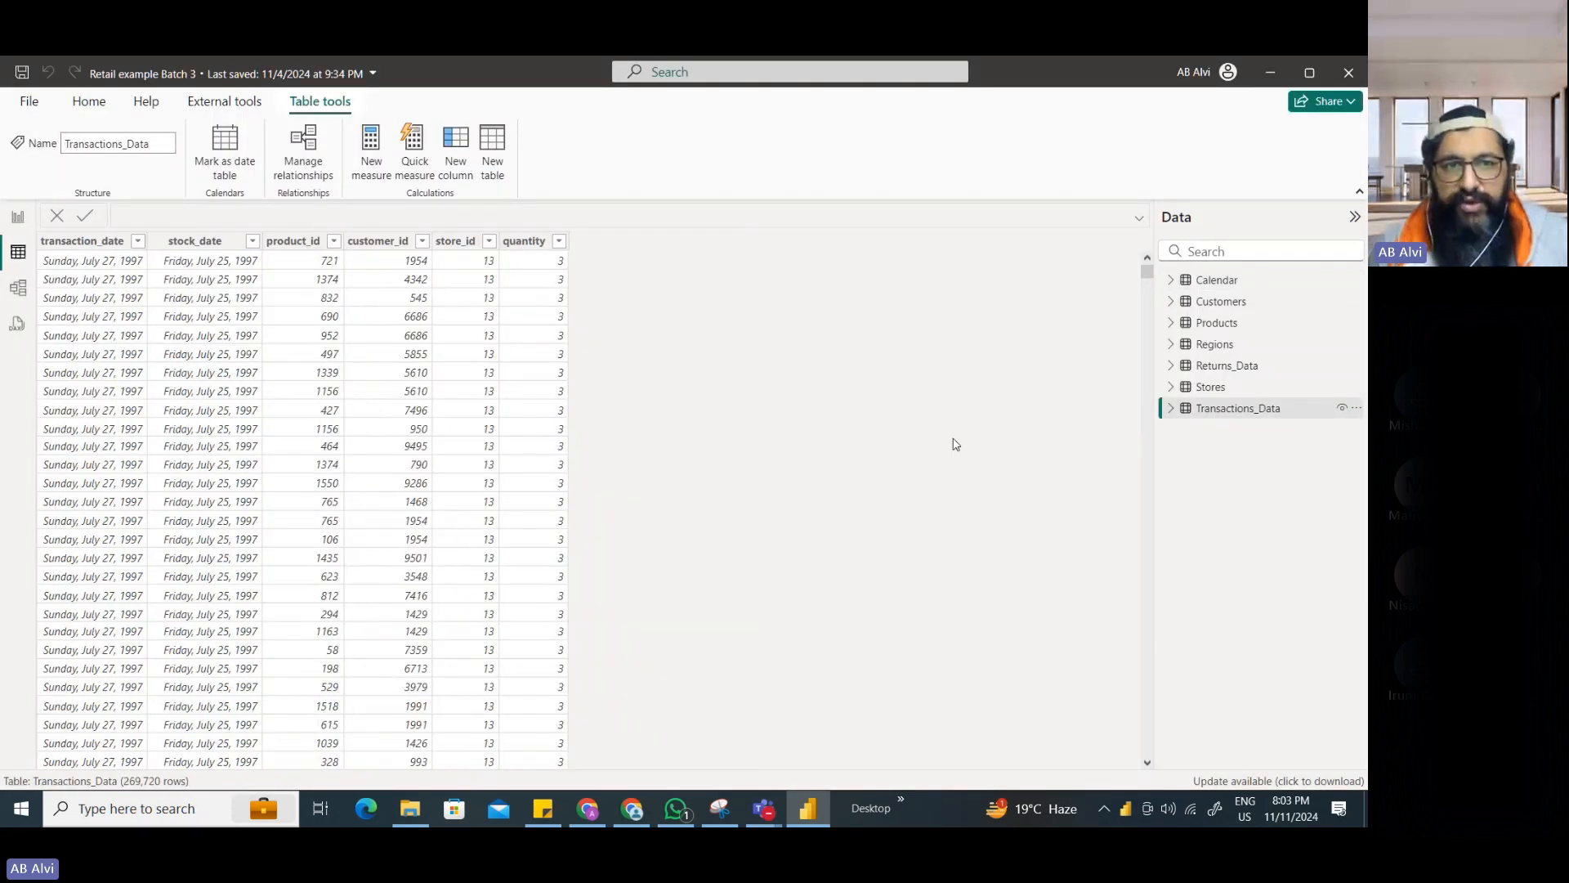
click(524, 241)
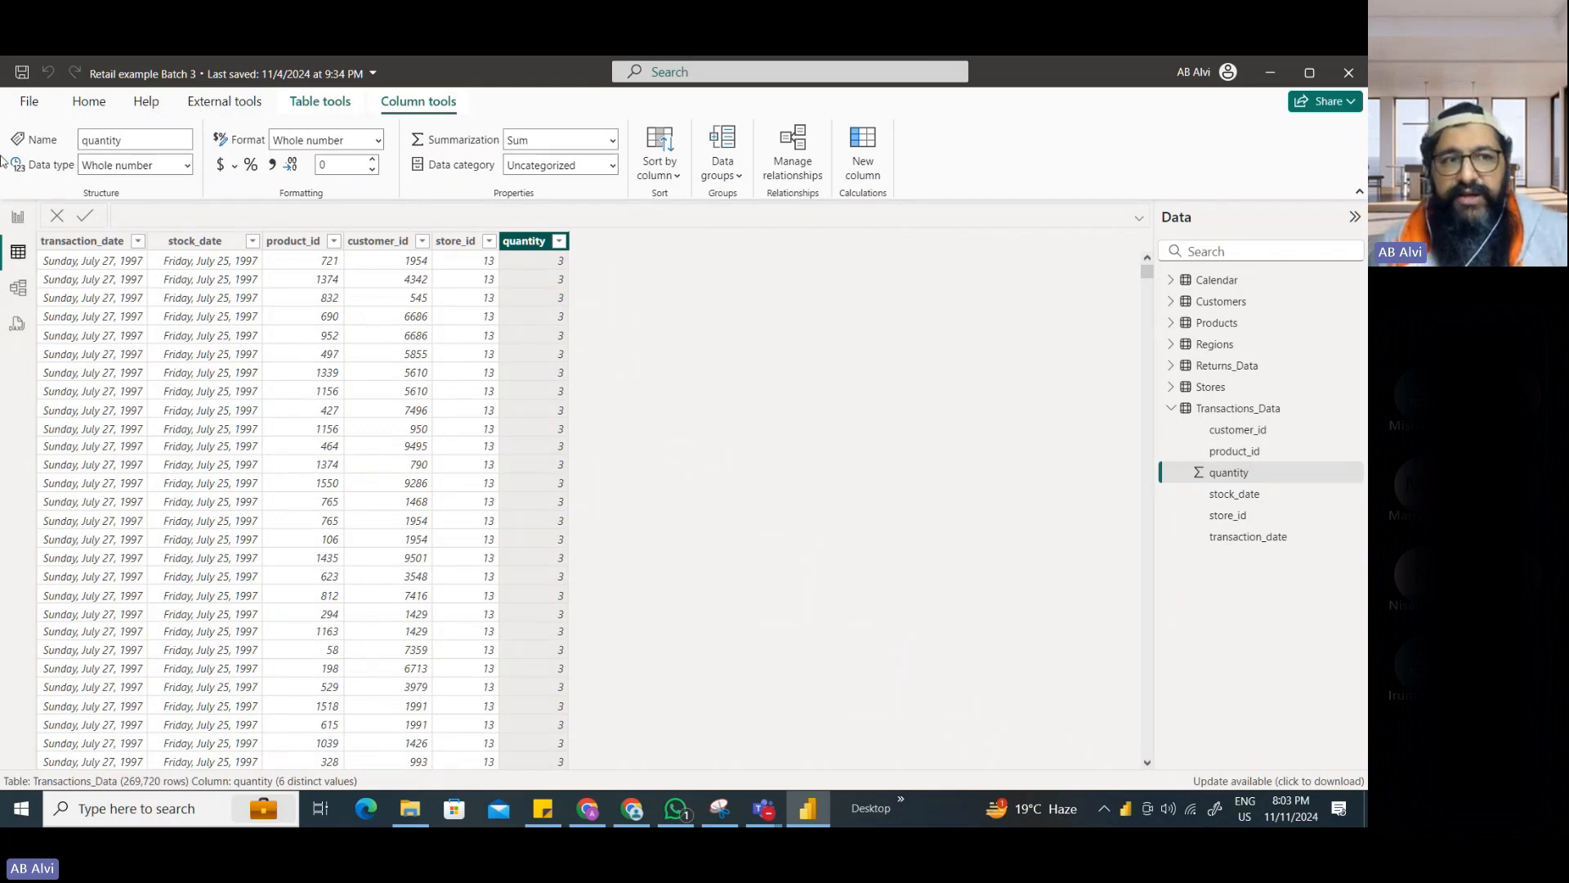
click(18, 219)
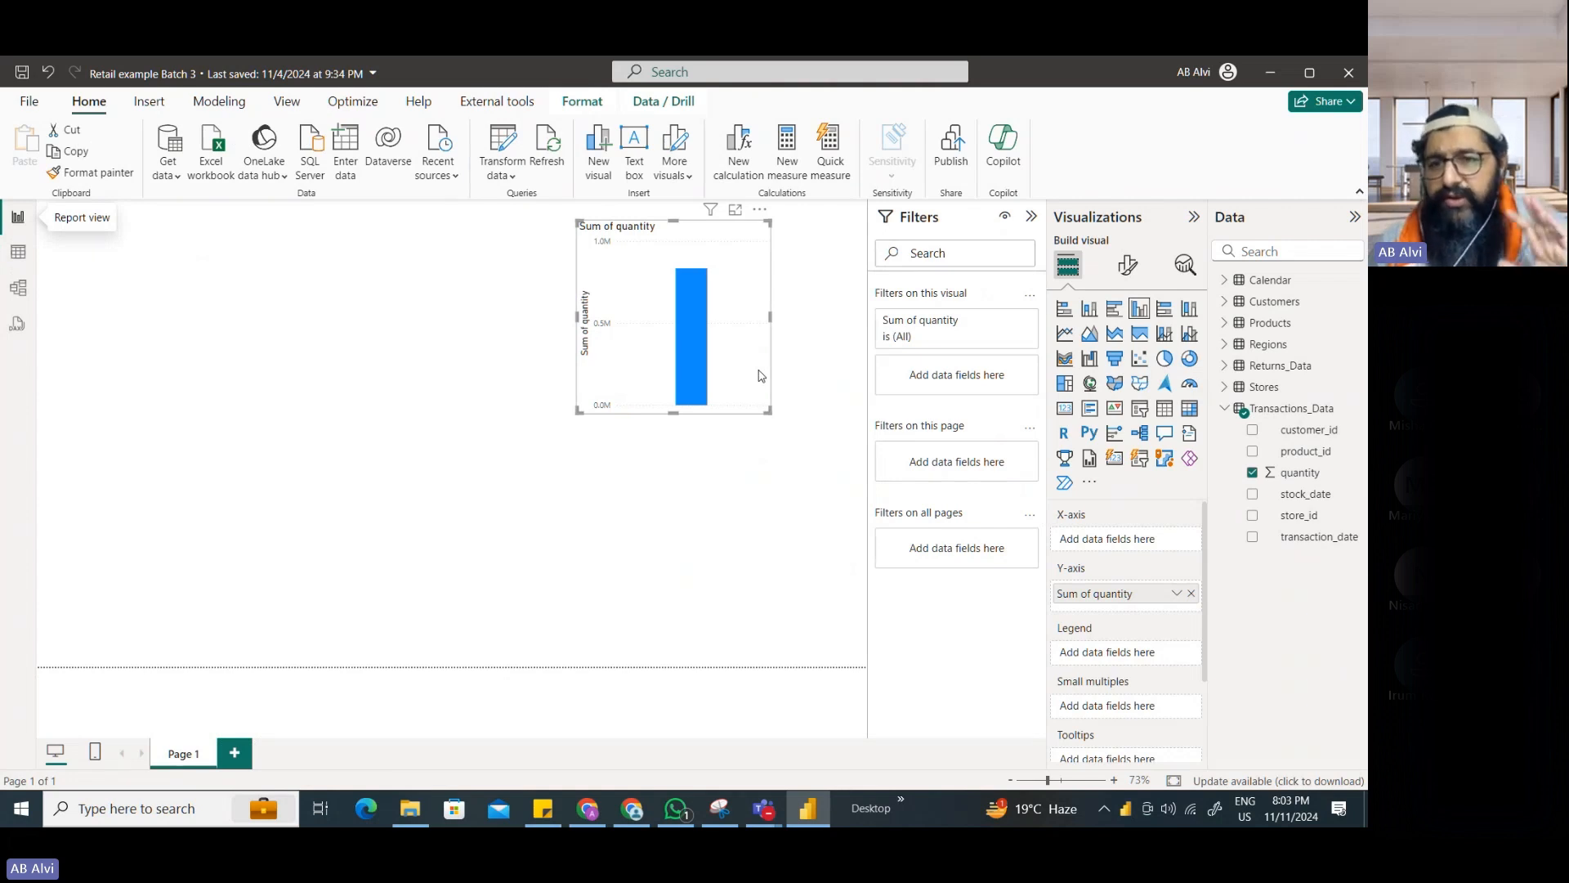
Step: Move the quantity chart left and slightly down, nearer the middle of the report page
drag(619, 219, 484, 249)
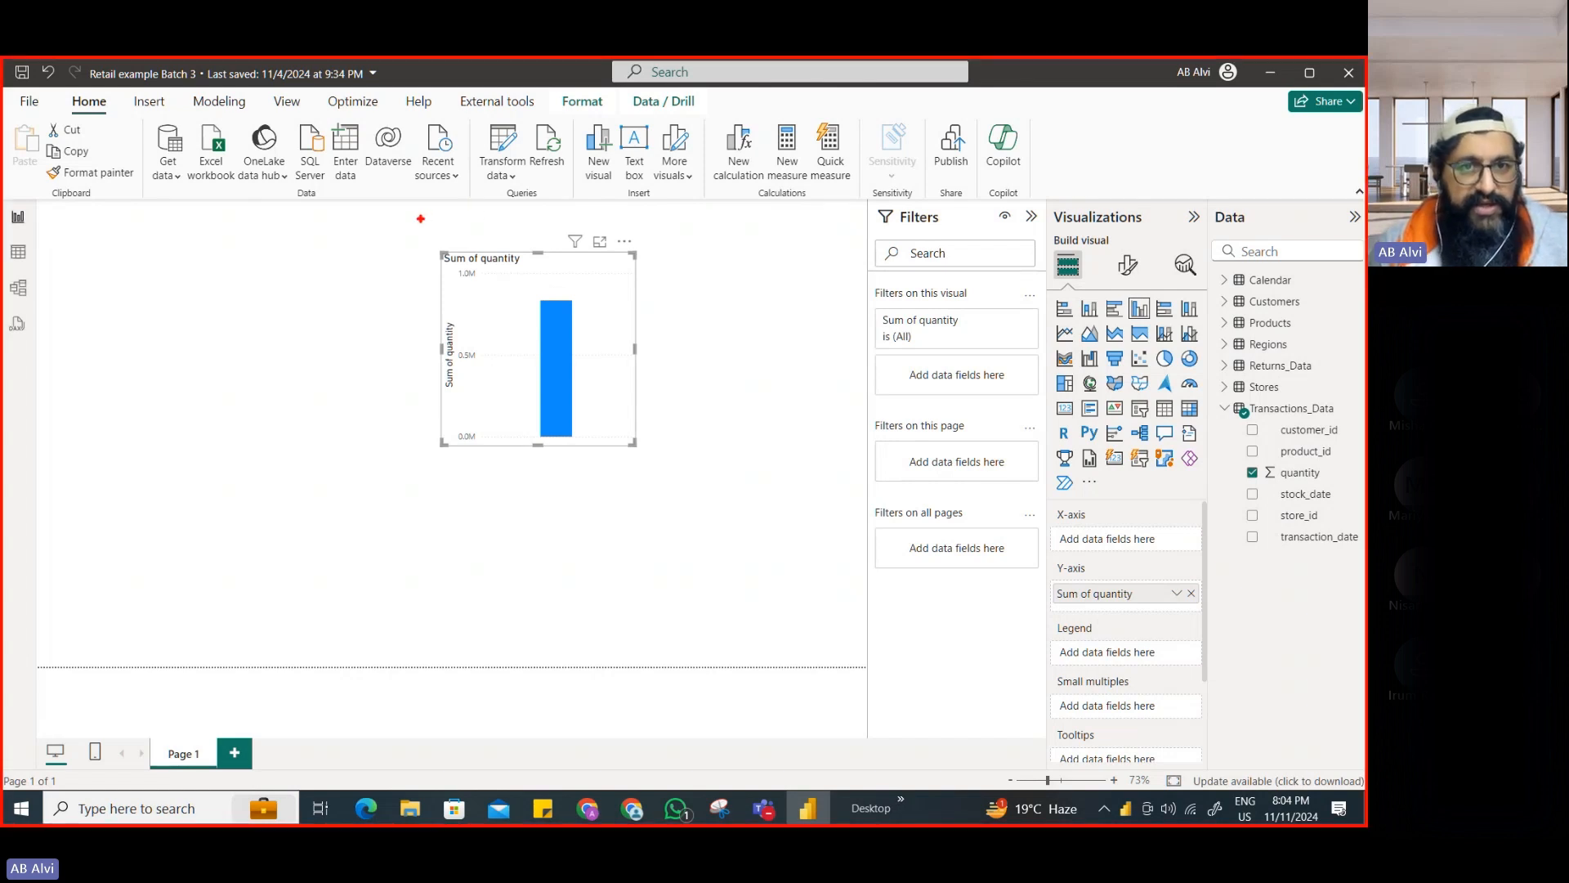
mouse_move(420, 218)
mouse_down()
mouse_move(583, 358)
mouse_move(670, 487)
mouse_up()
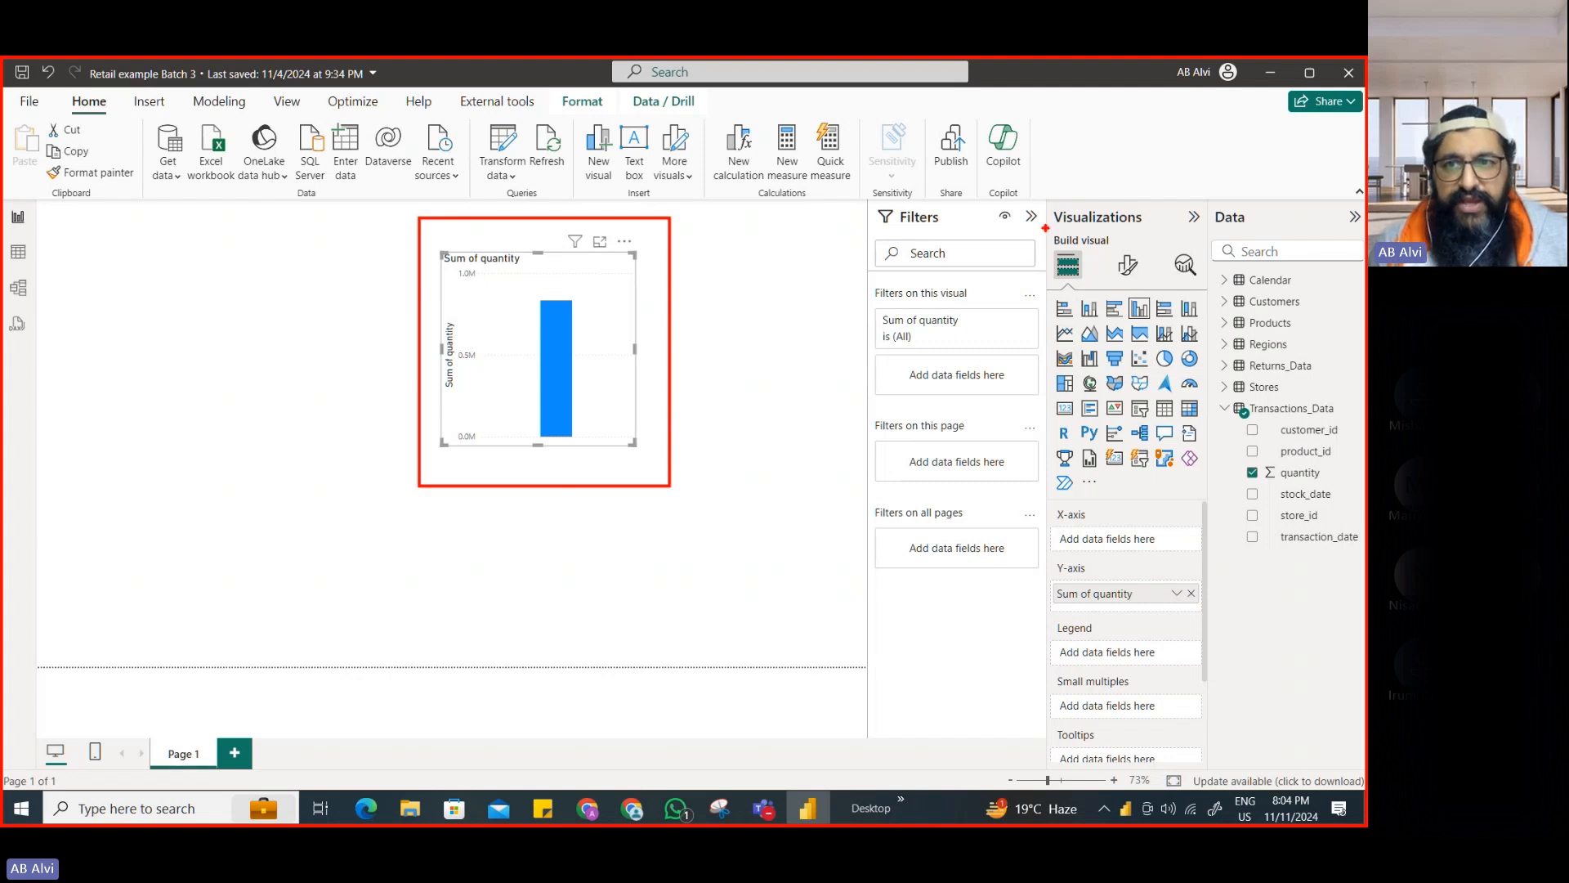
mouse_move(1046, 193)
mouse_down()
mouse_move(1071, 351)
mouse_move(1132, 495)
mouse_move(1222, 510)
mouse_up()
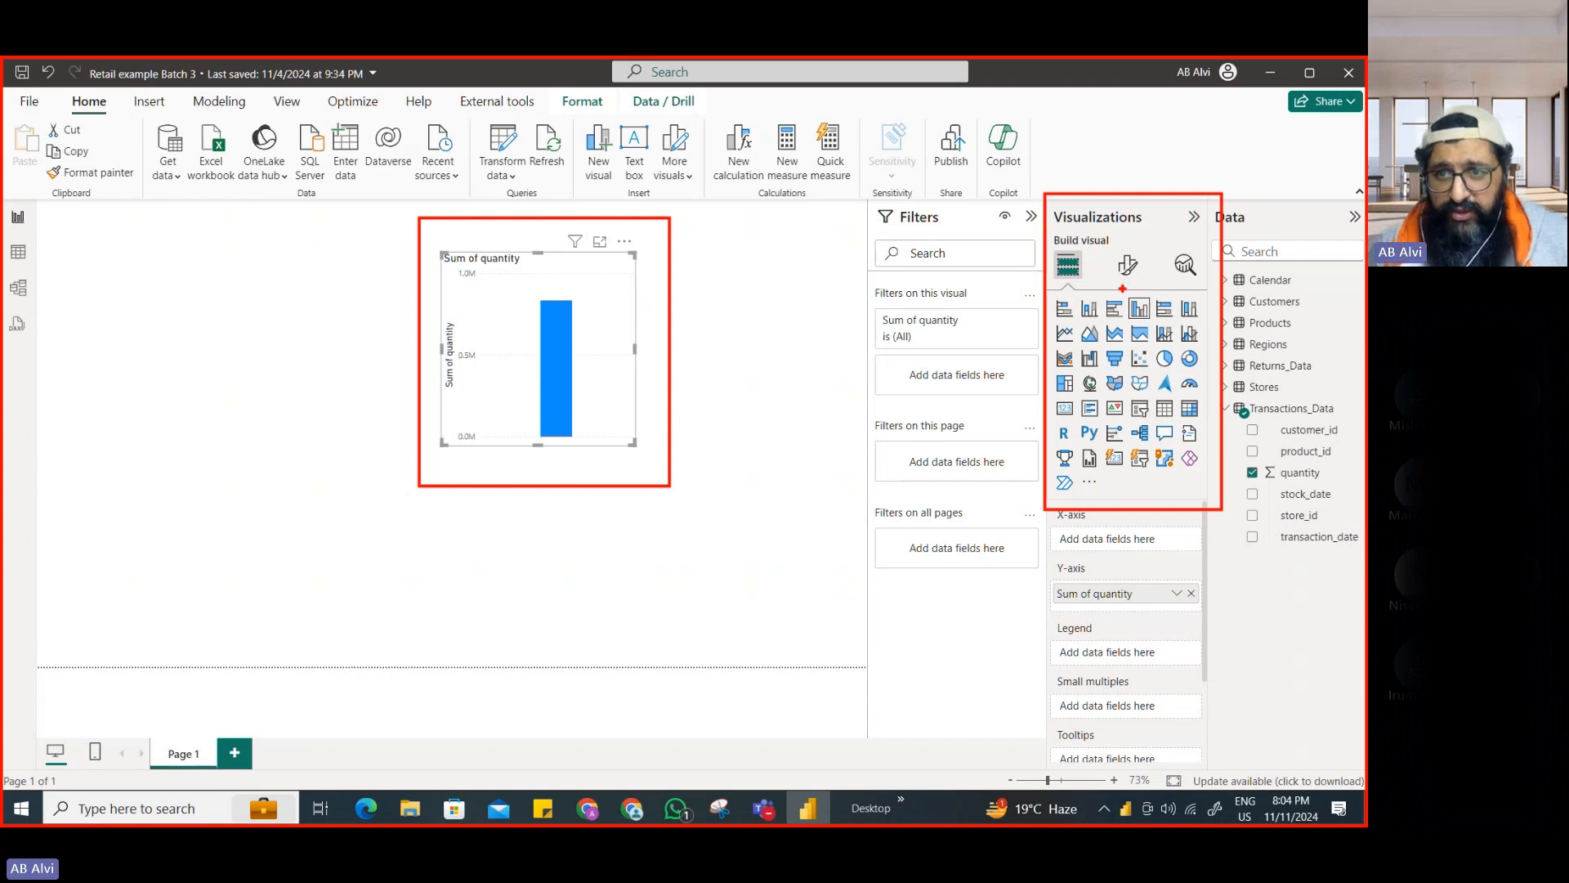
drag(1122, 288, 1157, 324)
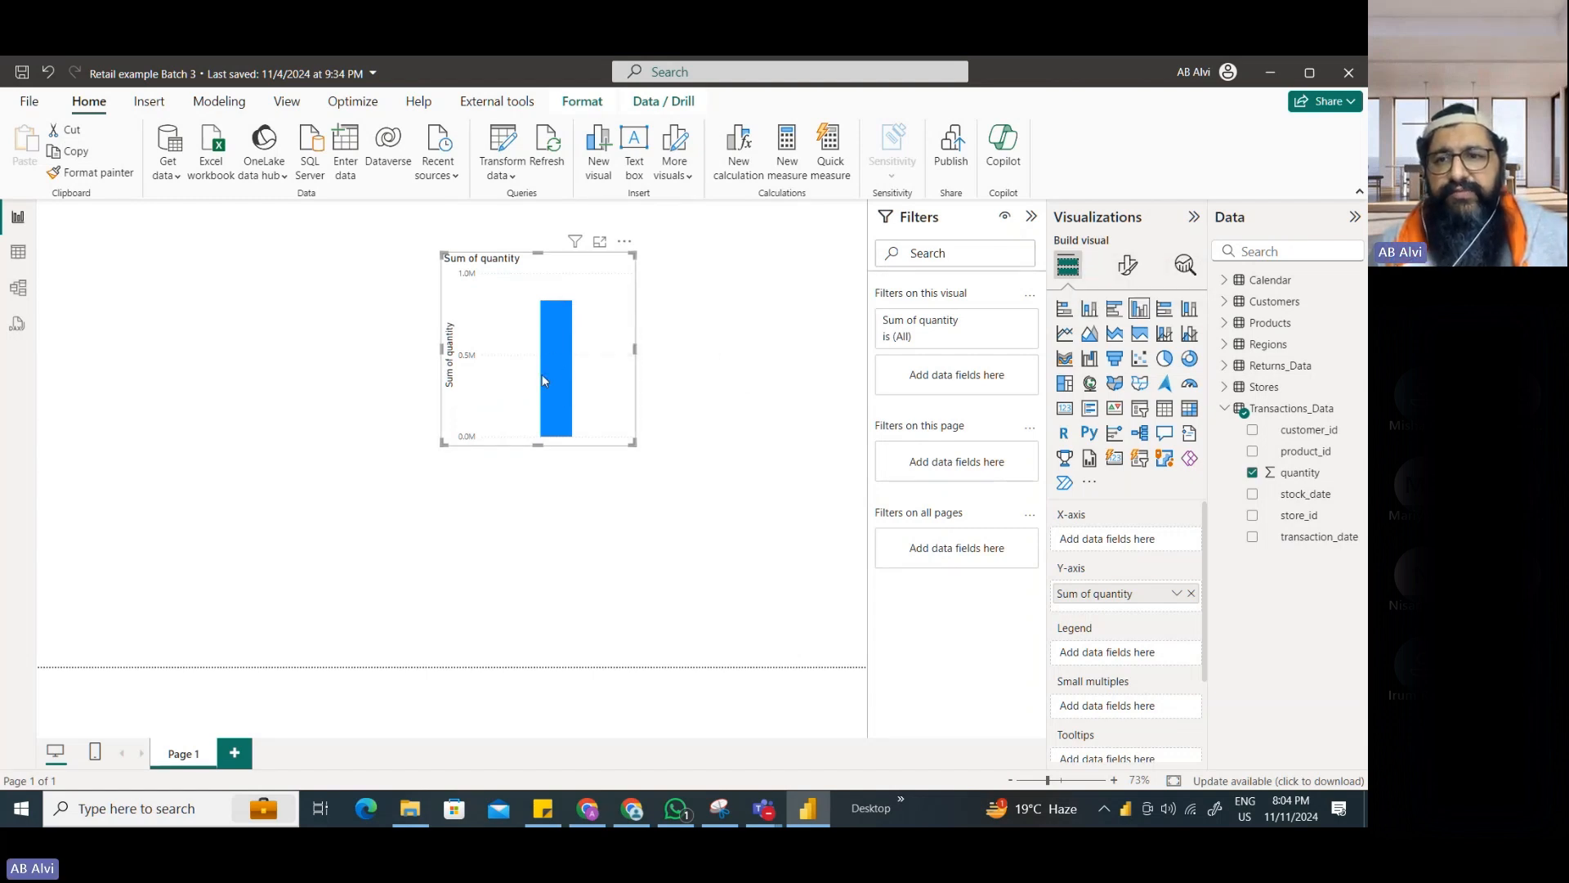
Step: Check which visual type the quantity chart uses by comparing the selected and deselected states, leaving the chart selected
mouse_move(555, 360)
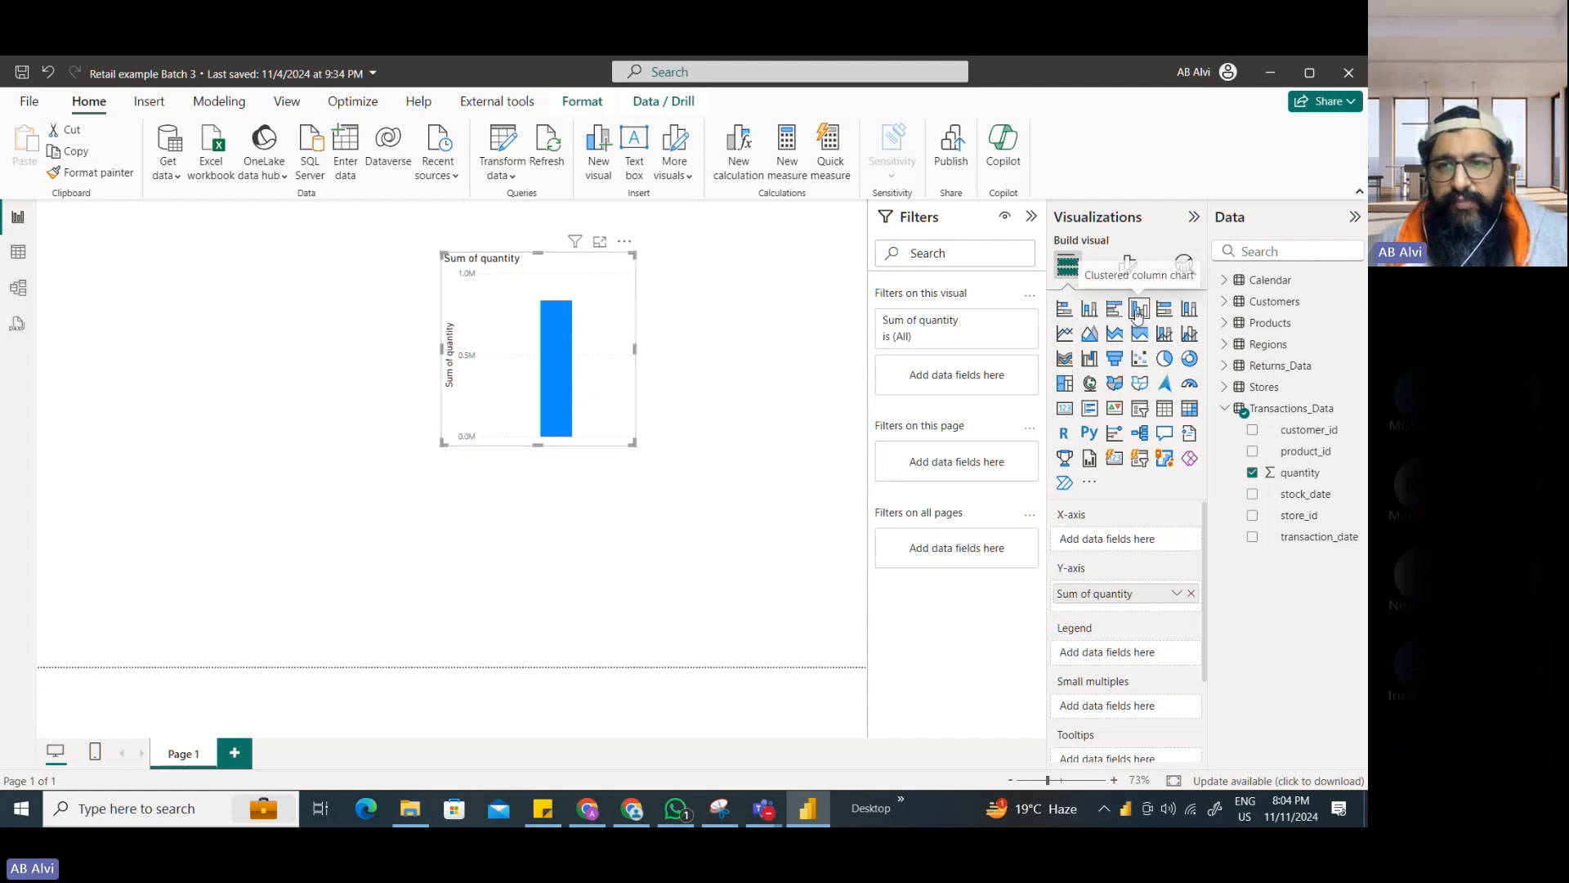
click(117, 270)
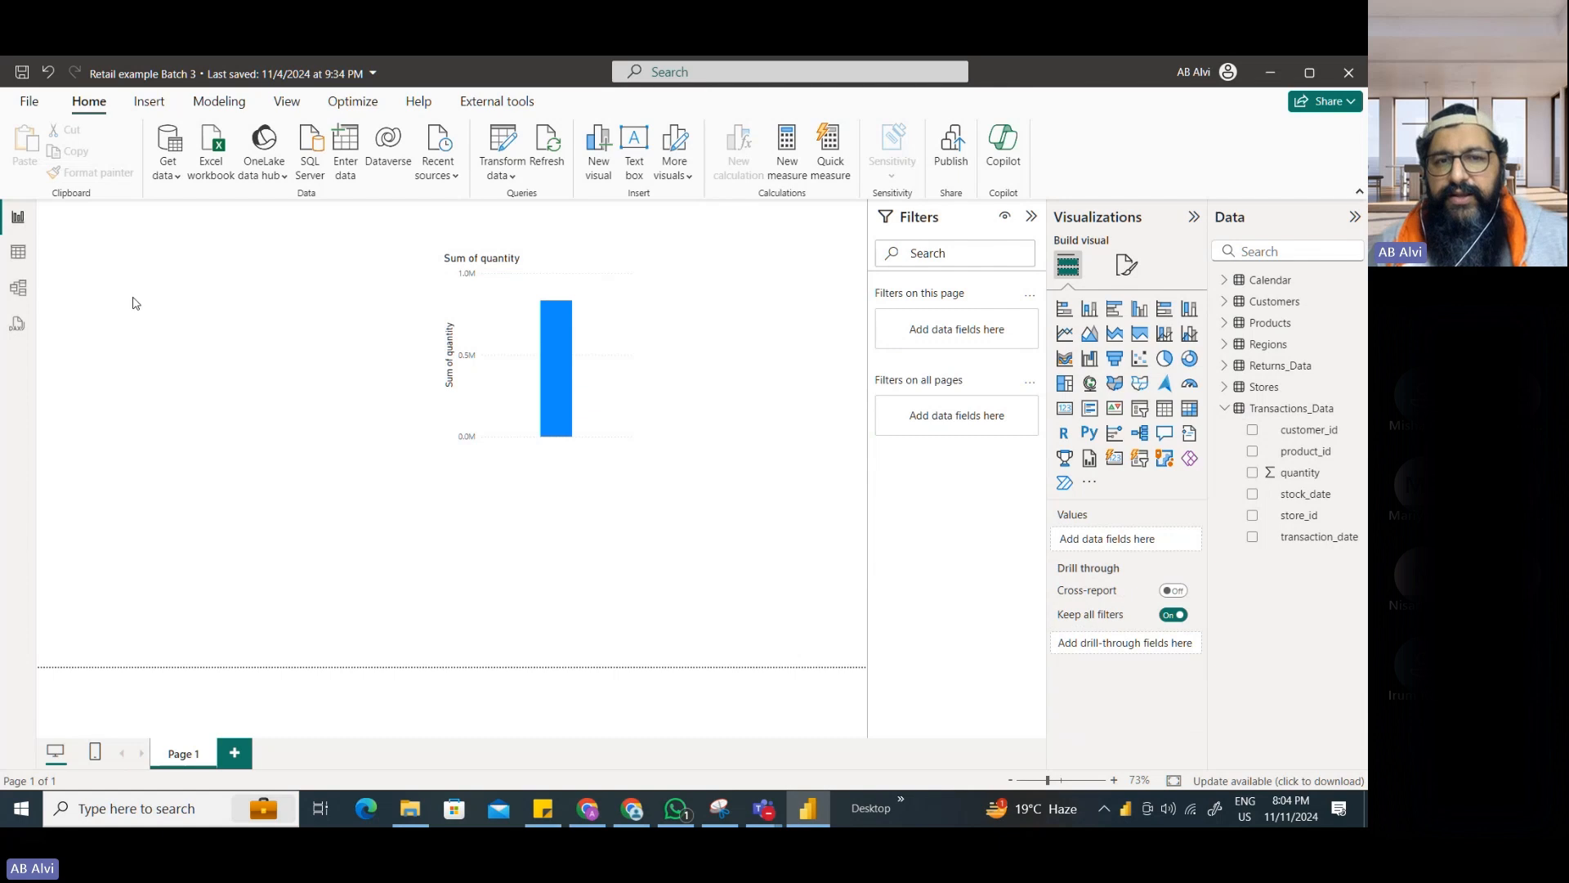
click(508, 313)
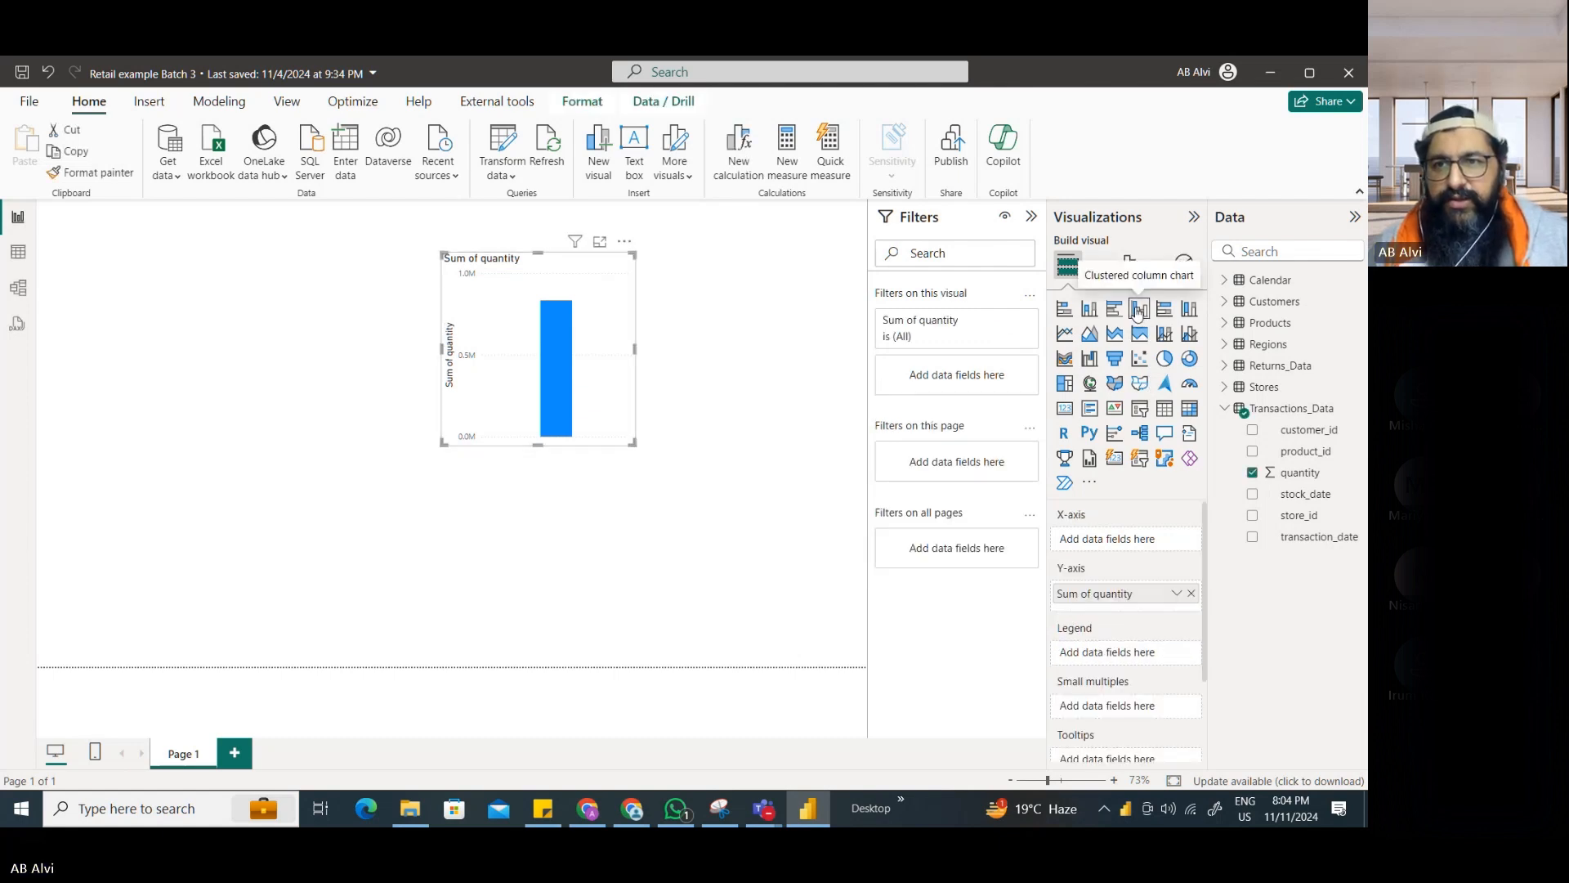
click(288, 342)
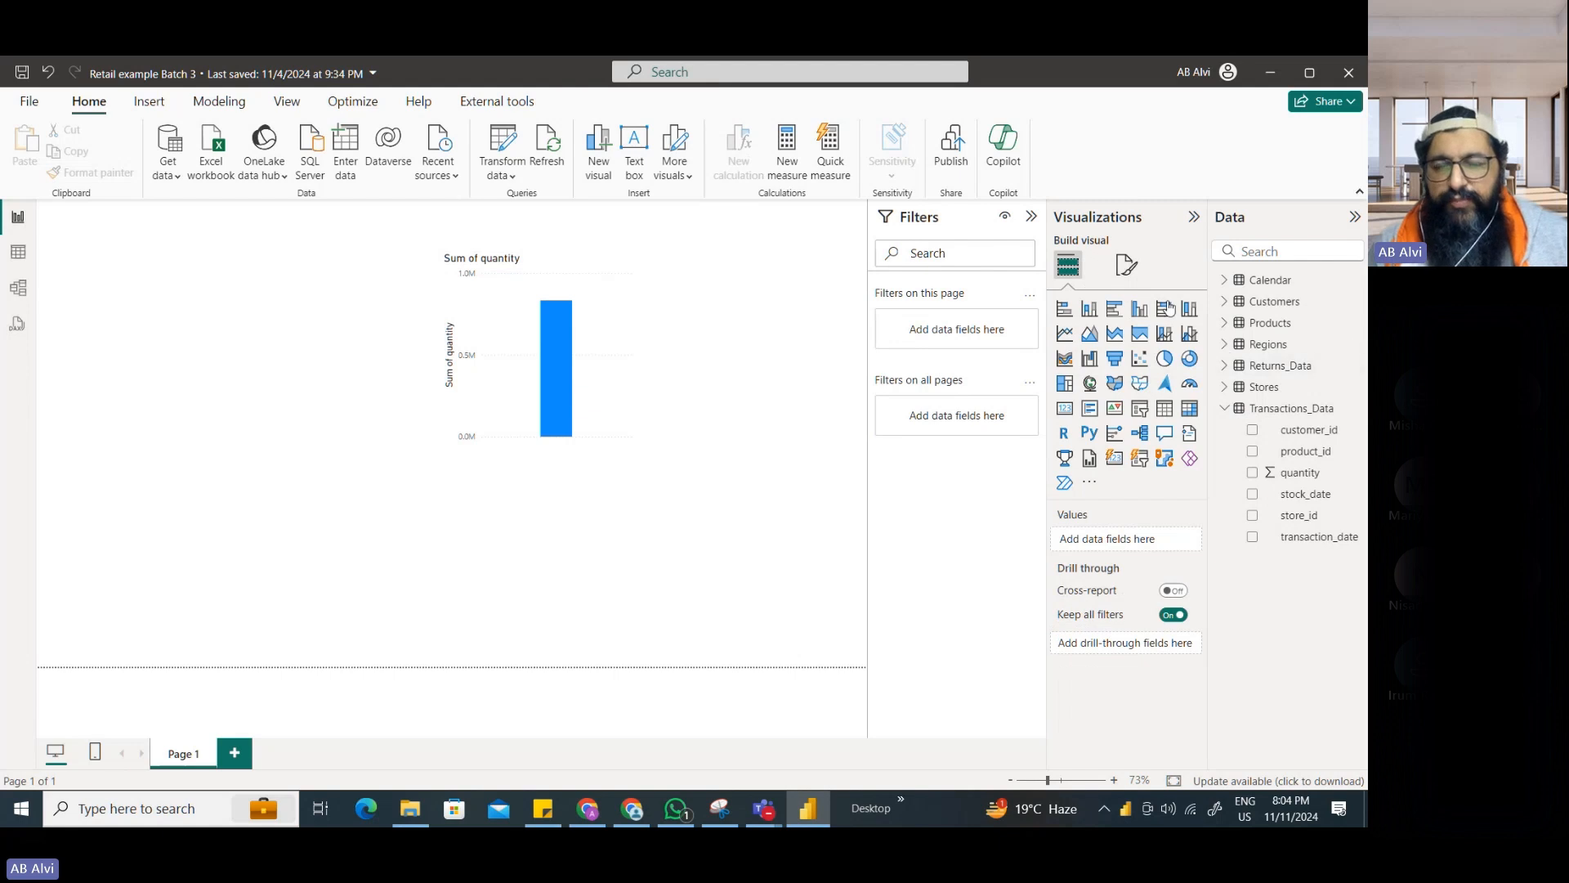
click(517, 319)
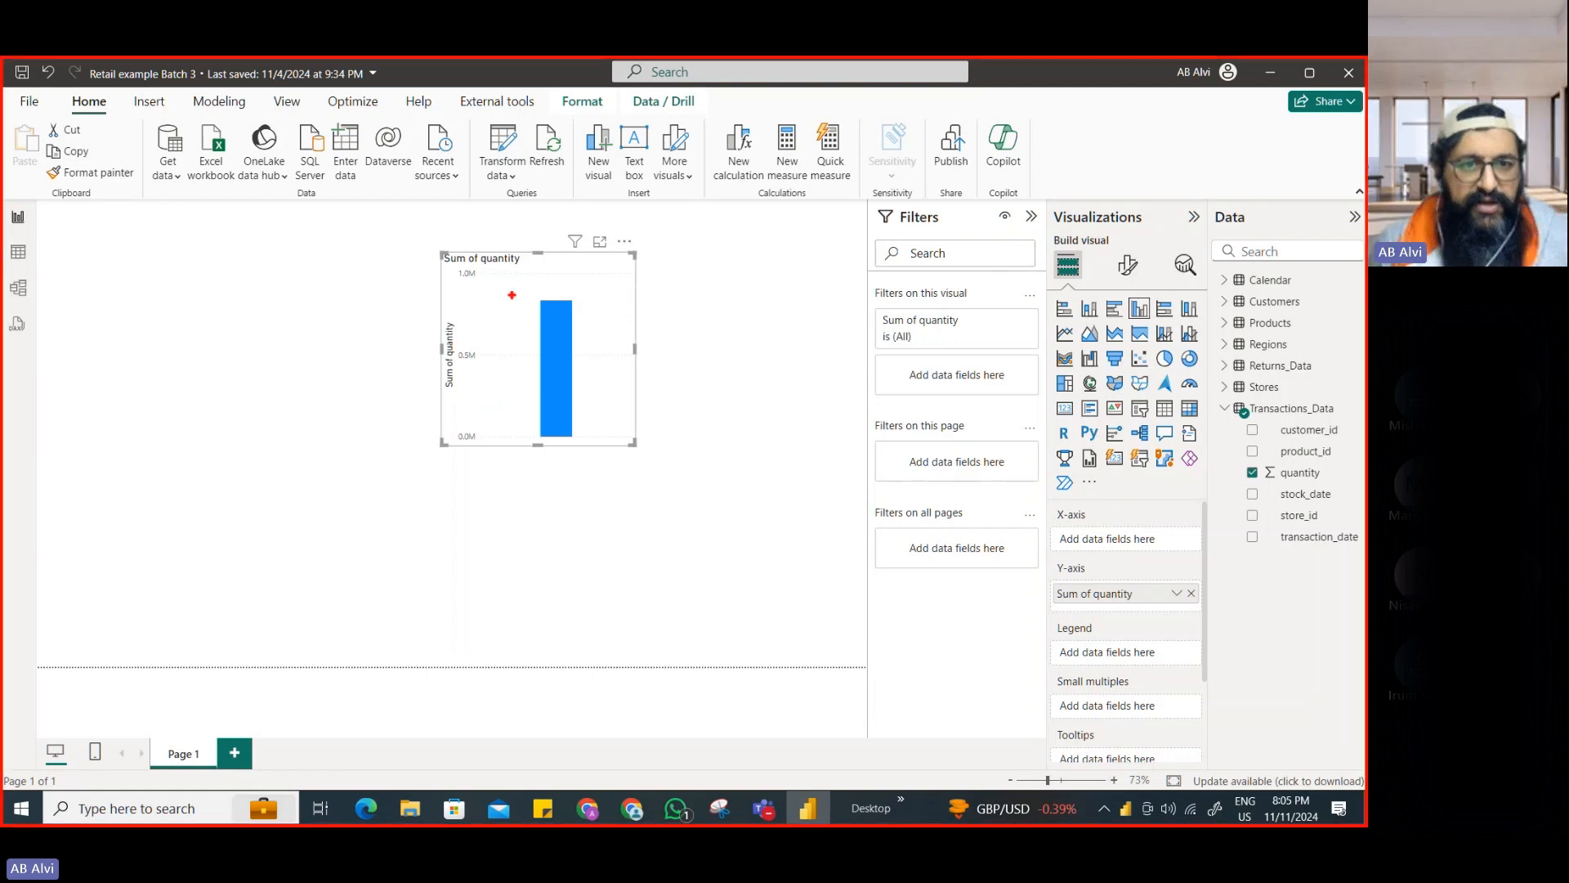
drag(510, 442, 605, 444)
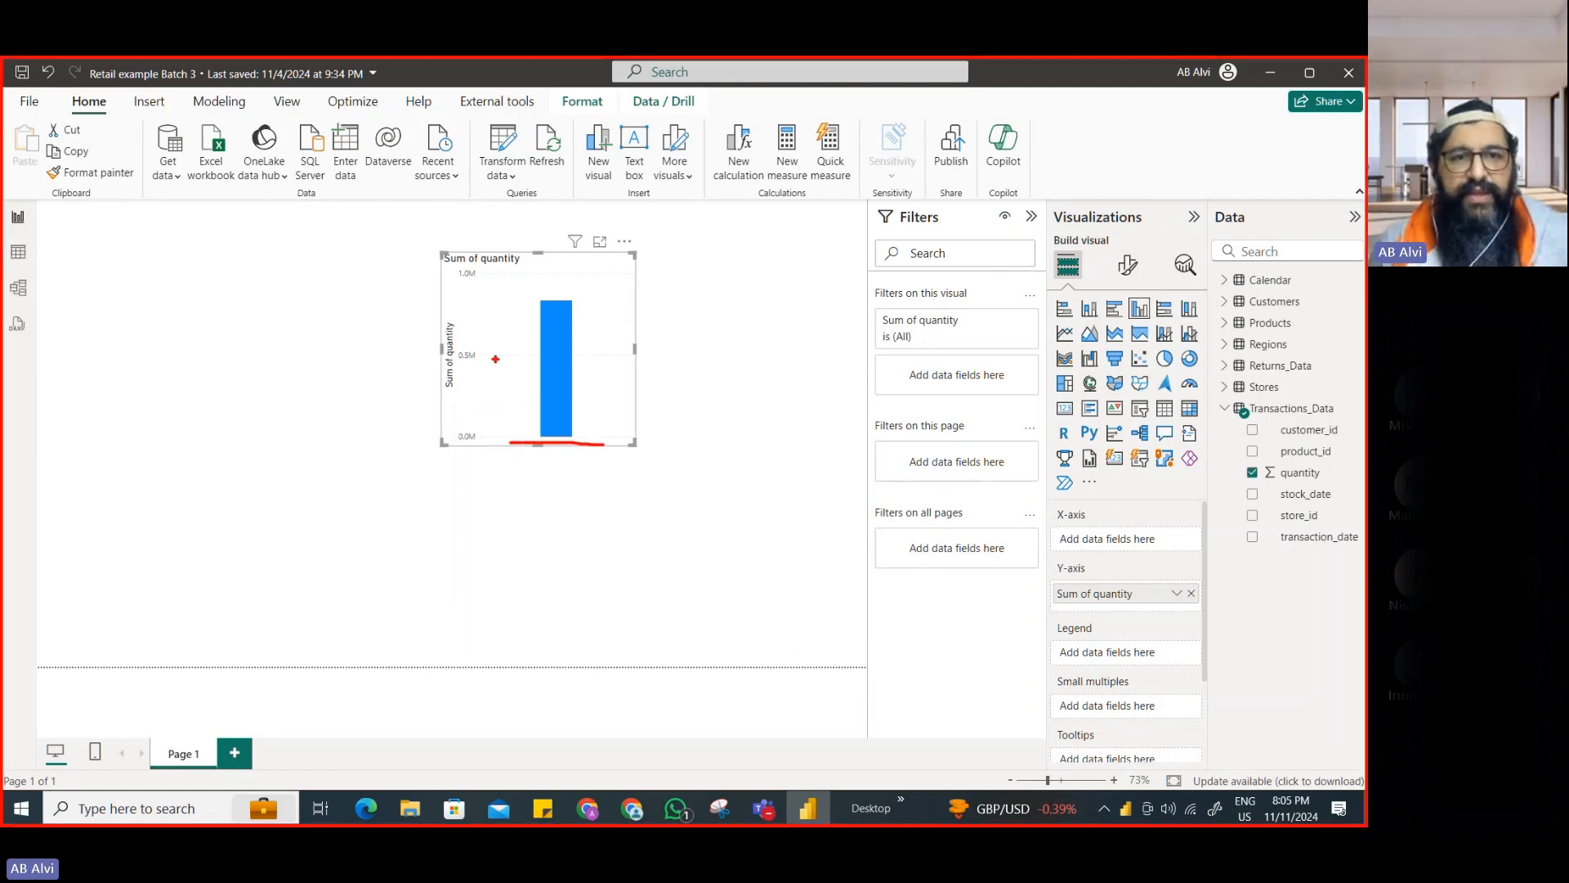
drag(458, 299, 465, 413)
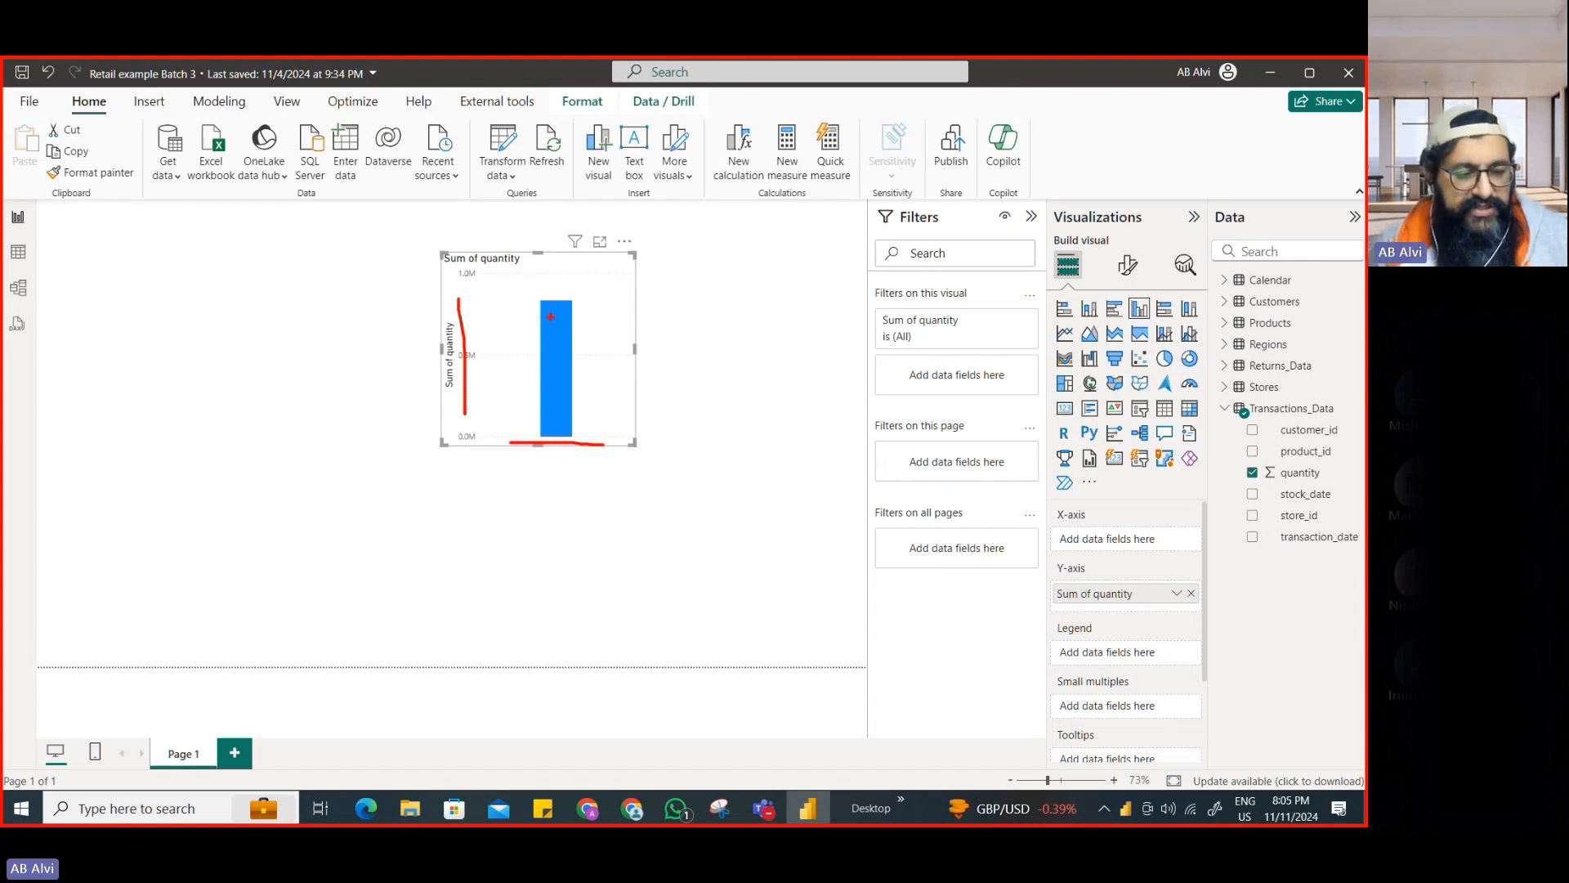
drag(1055, 523, 1117, 520)
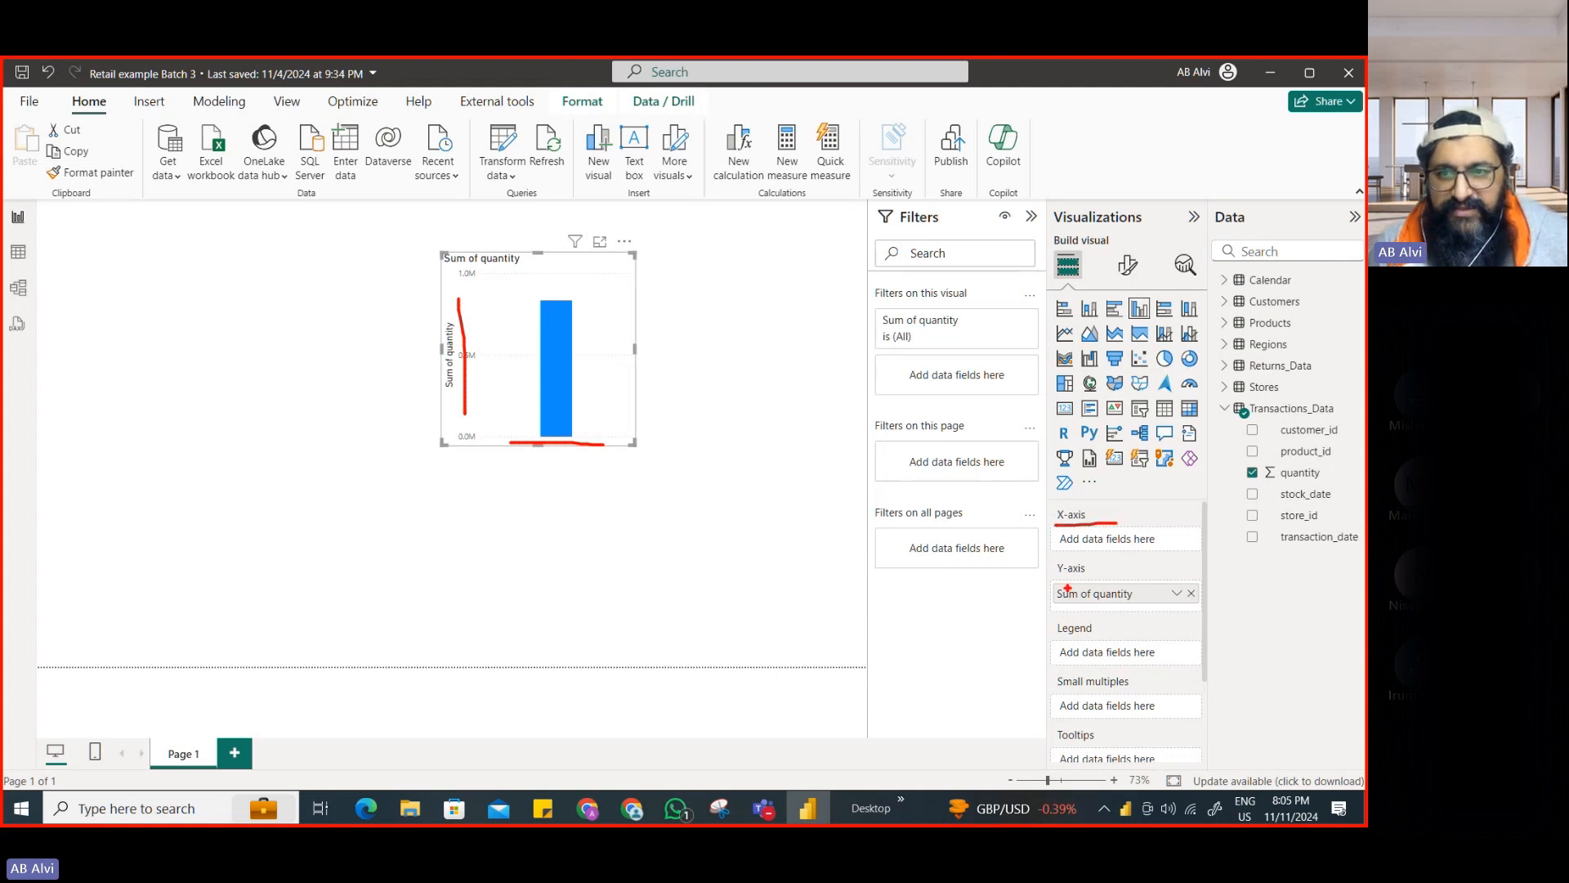
drag(1062, 612, 1232, 610)
key(Escape)
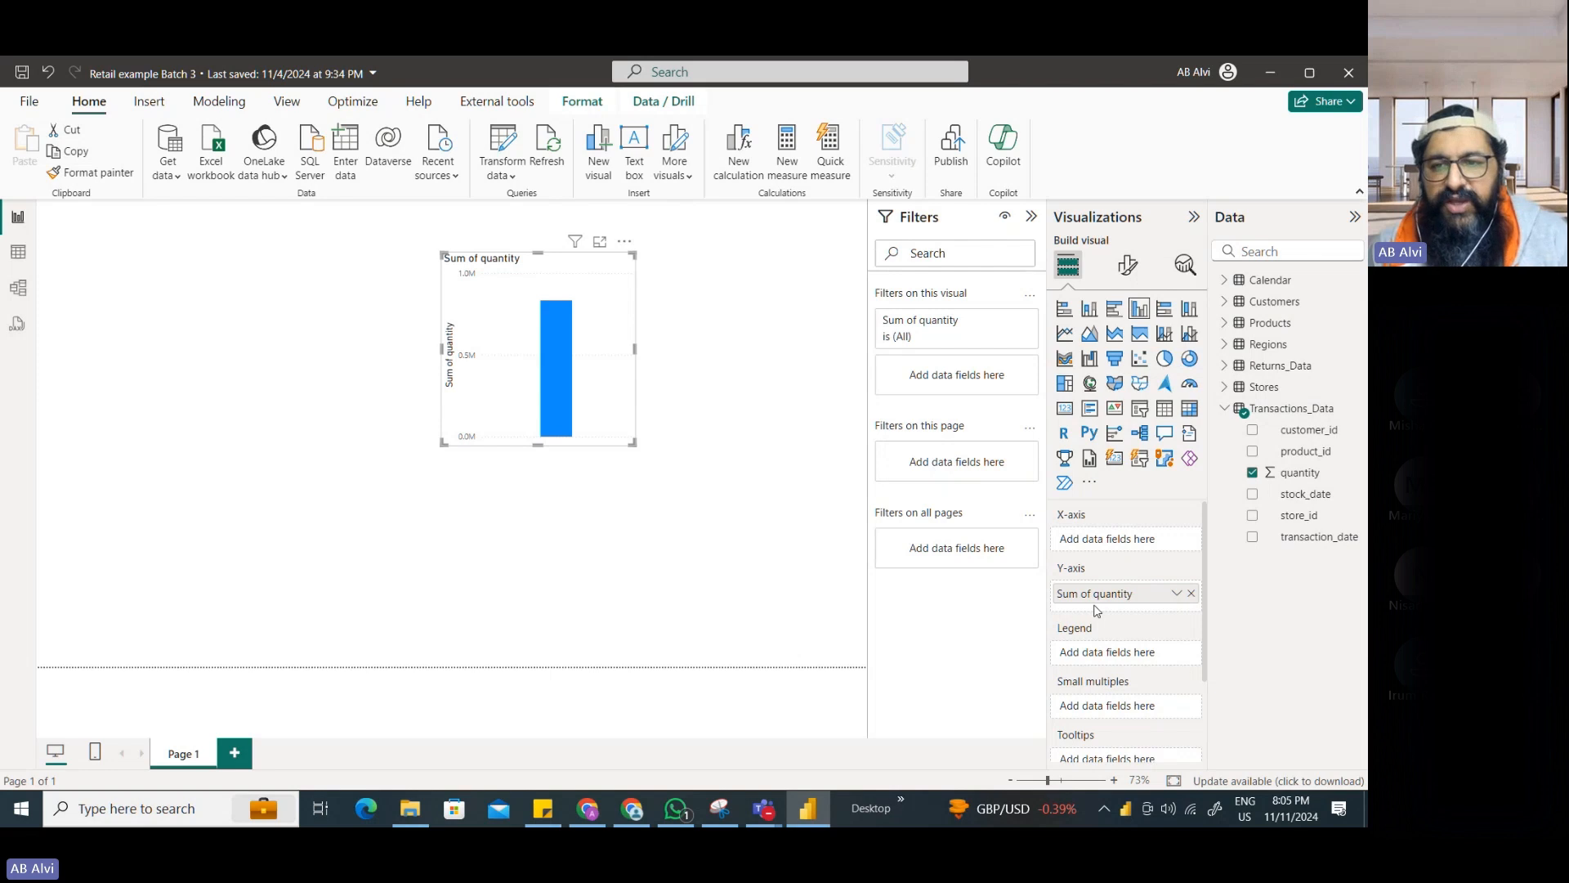
Step: Review the aggregation options for quantity on the chart's Y-axis and set the aggregation to Average
click(1177, 594)
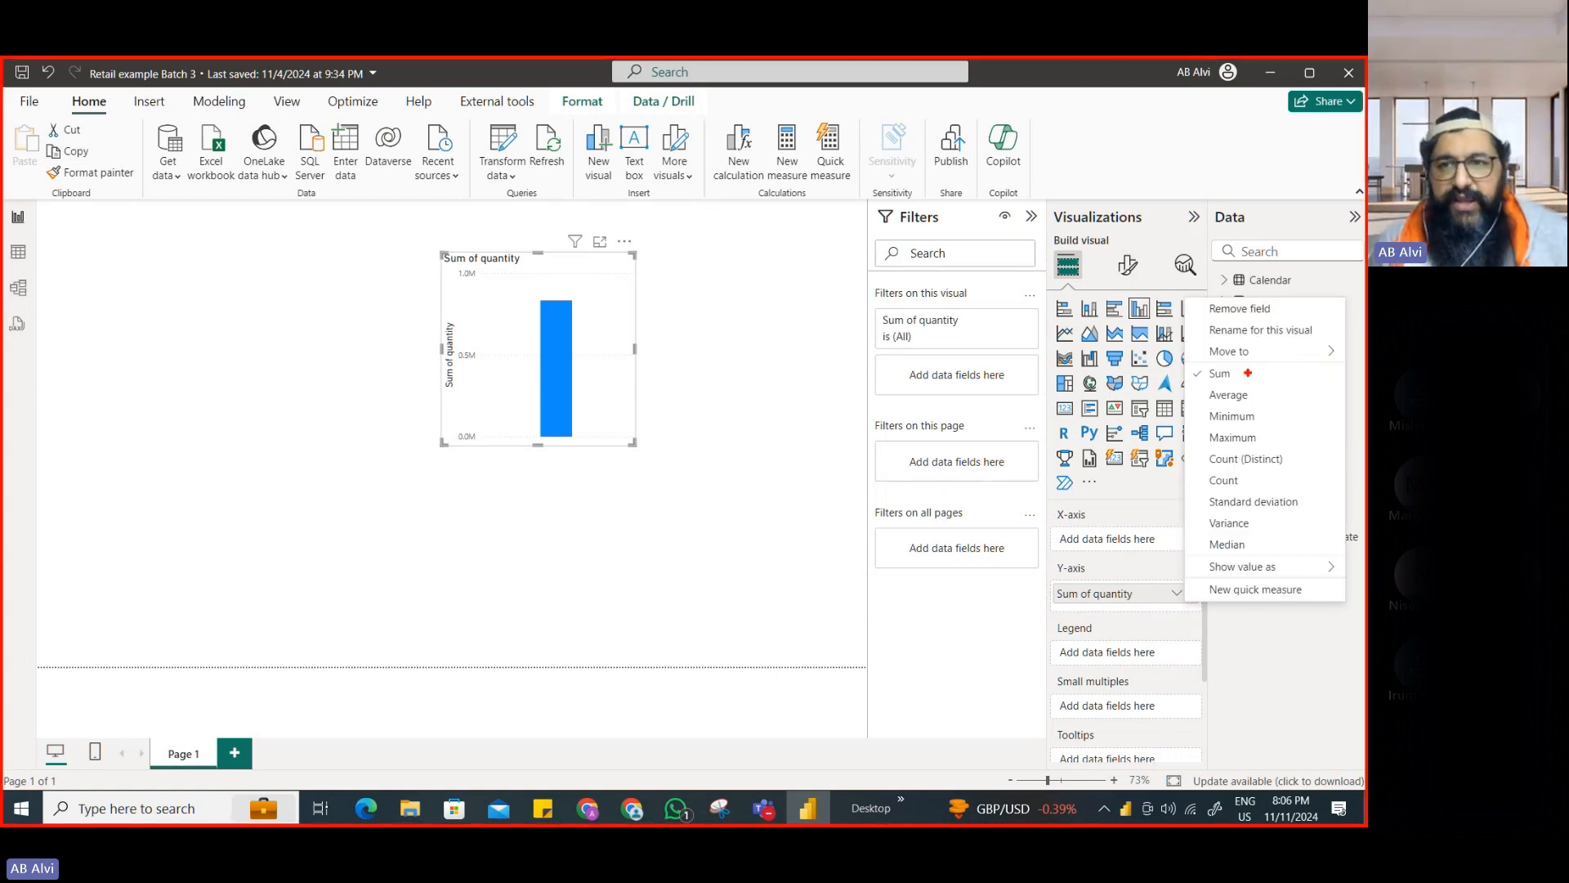
drag(1188, 357, 1348, 558)
mouse_move(1257, 377)
mouse_down()
mouse_move(1284, 375)
mouse_move(1280, 433)
mouse_move(1308, 445)
mouse_up()
mouse_move(1261, 483)
mouse_down()
mouse_move(1295, 474)
mouse_move(1320, 491)
mouse_up()
drag(1278, 526, 1290, 513)
drag(1267, 546, 1283, 539)
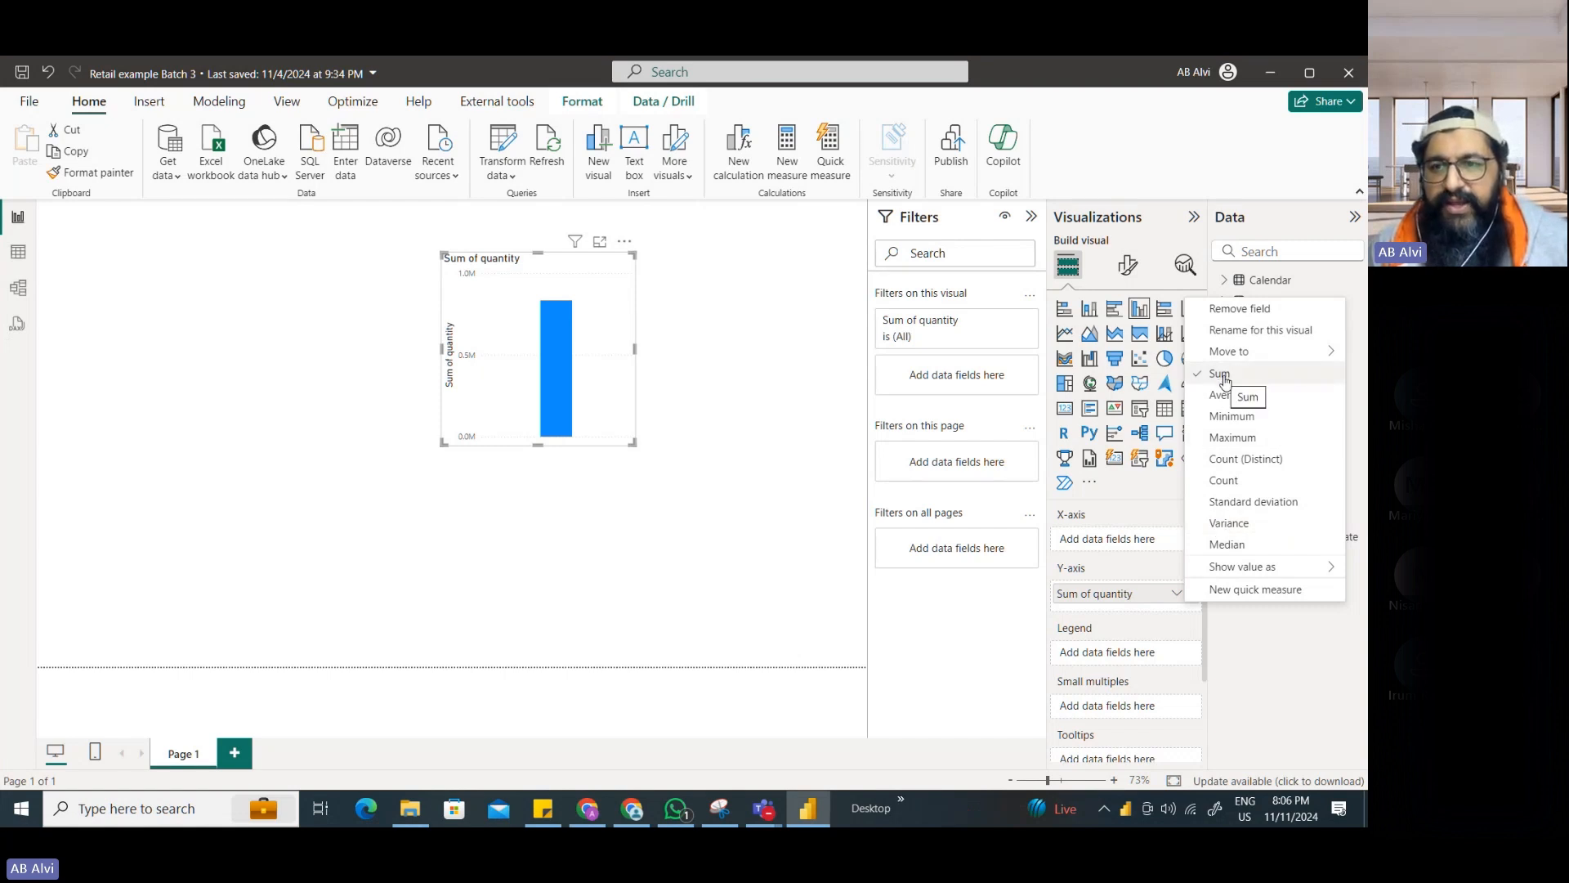
click(1223, 394)
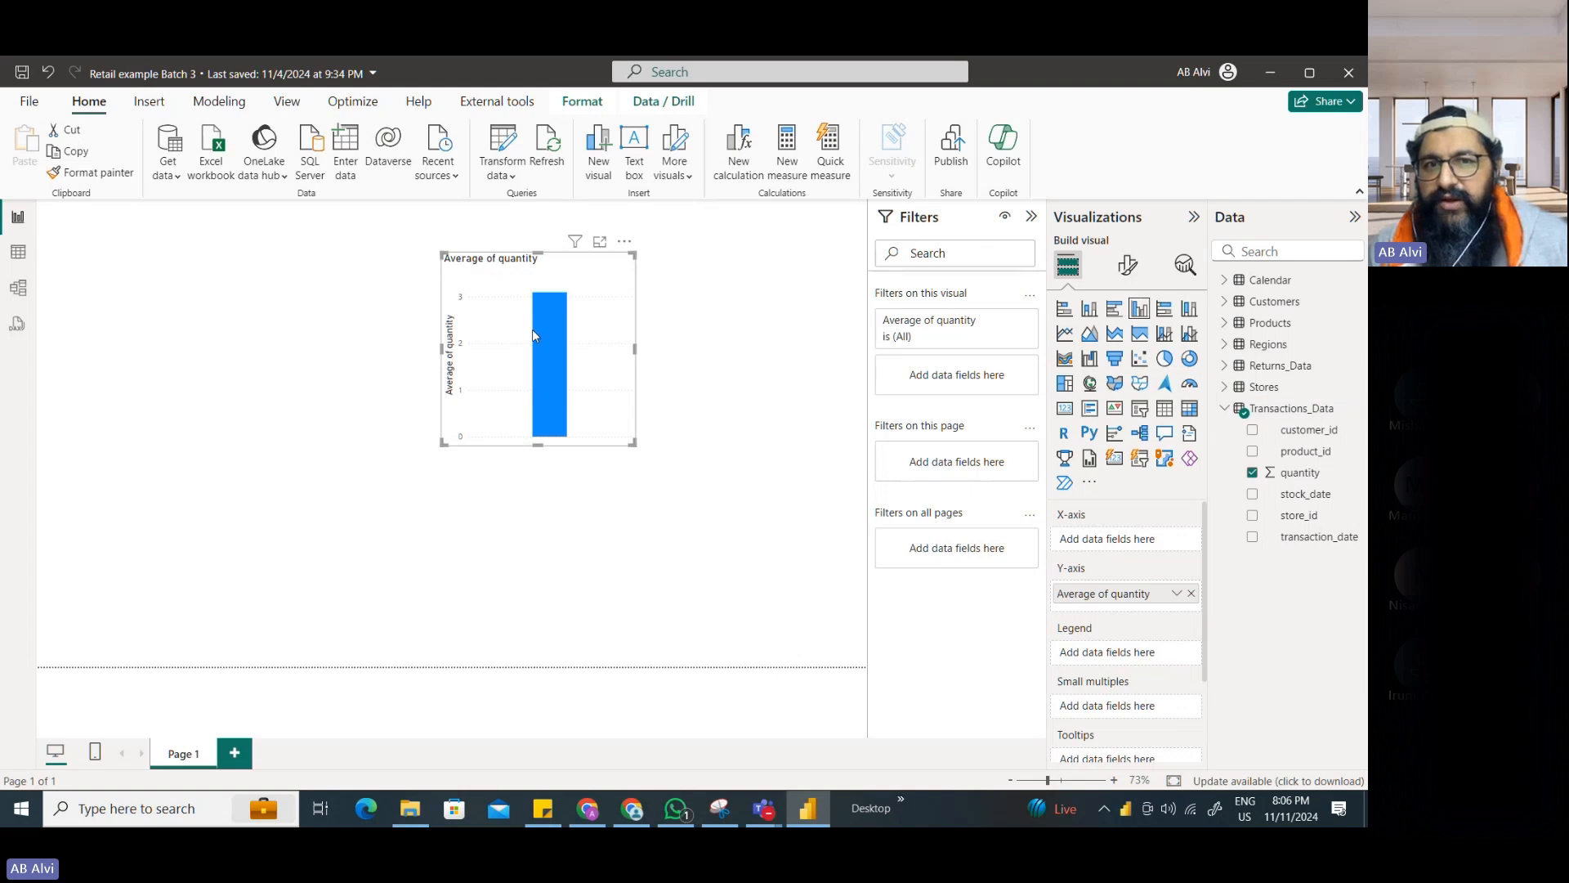
Step: Change the aggregation of quantity on the chart's Y-axis to Count
click(1177, 594)
click(1224, 479)
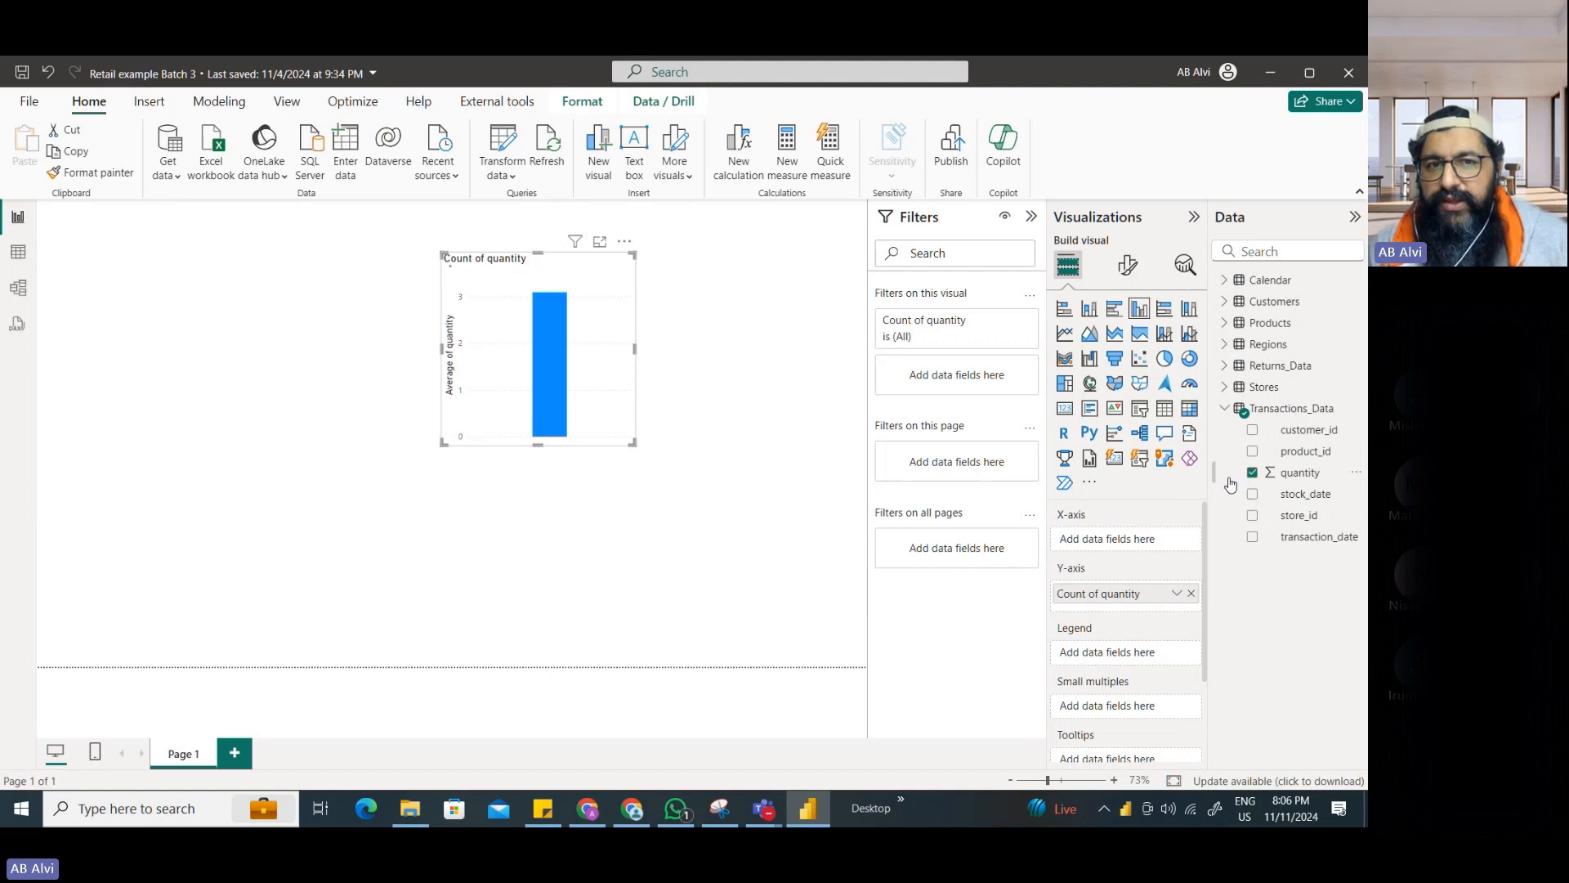
Step: Check the count value on the chart's bar and change the Y-axis aggregation of quantity to Median
mouse_move(556, 311)
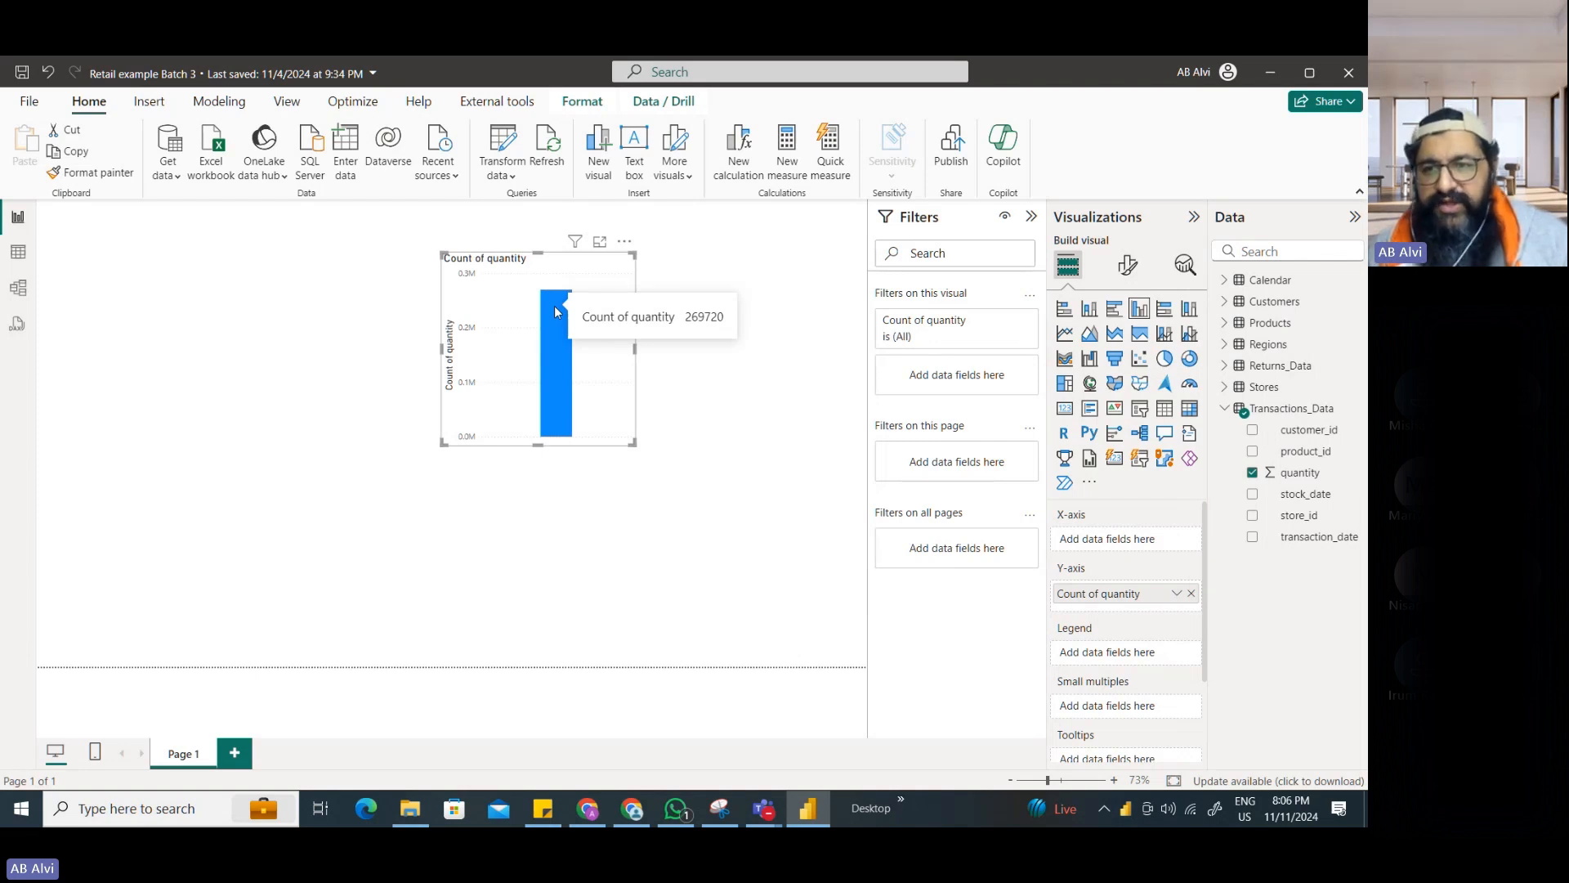
click(1176, 594)
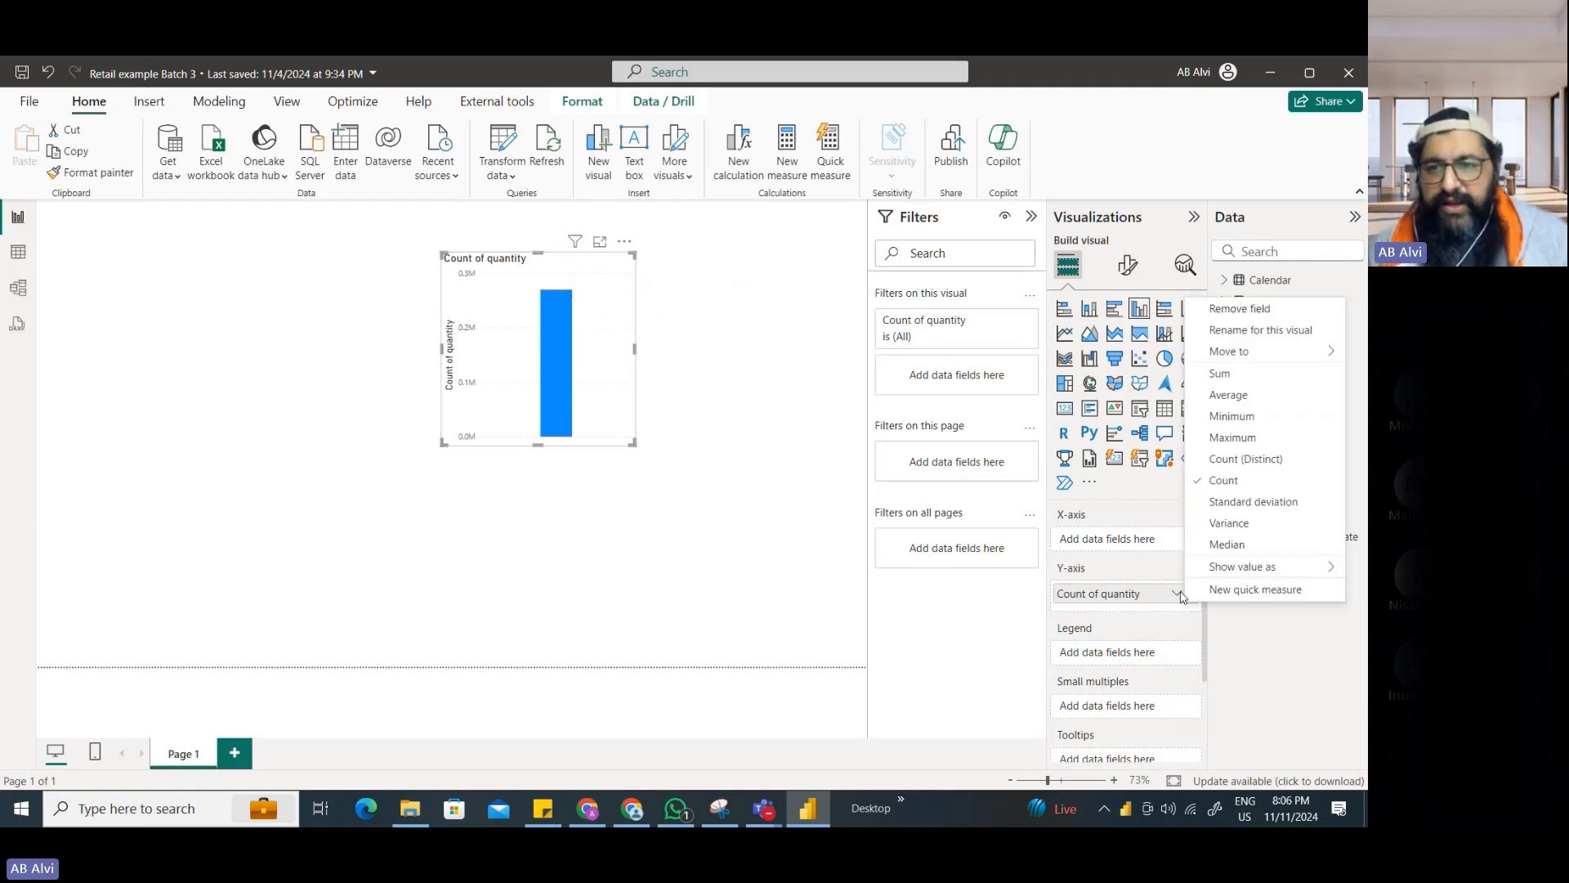
click(1227, 544)
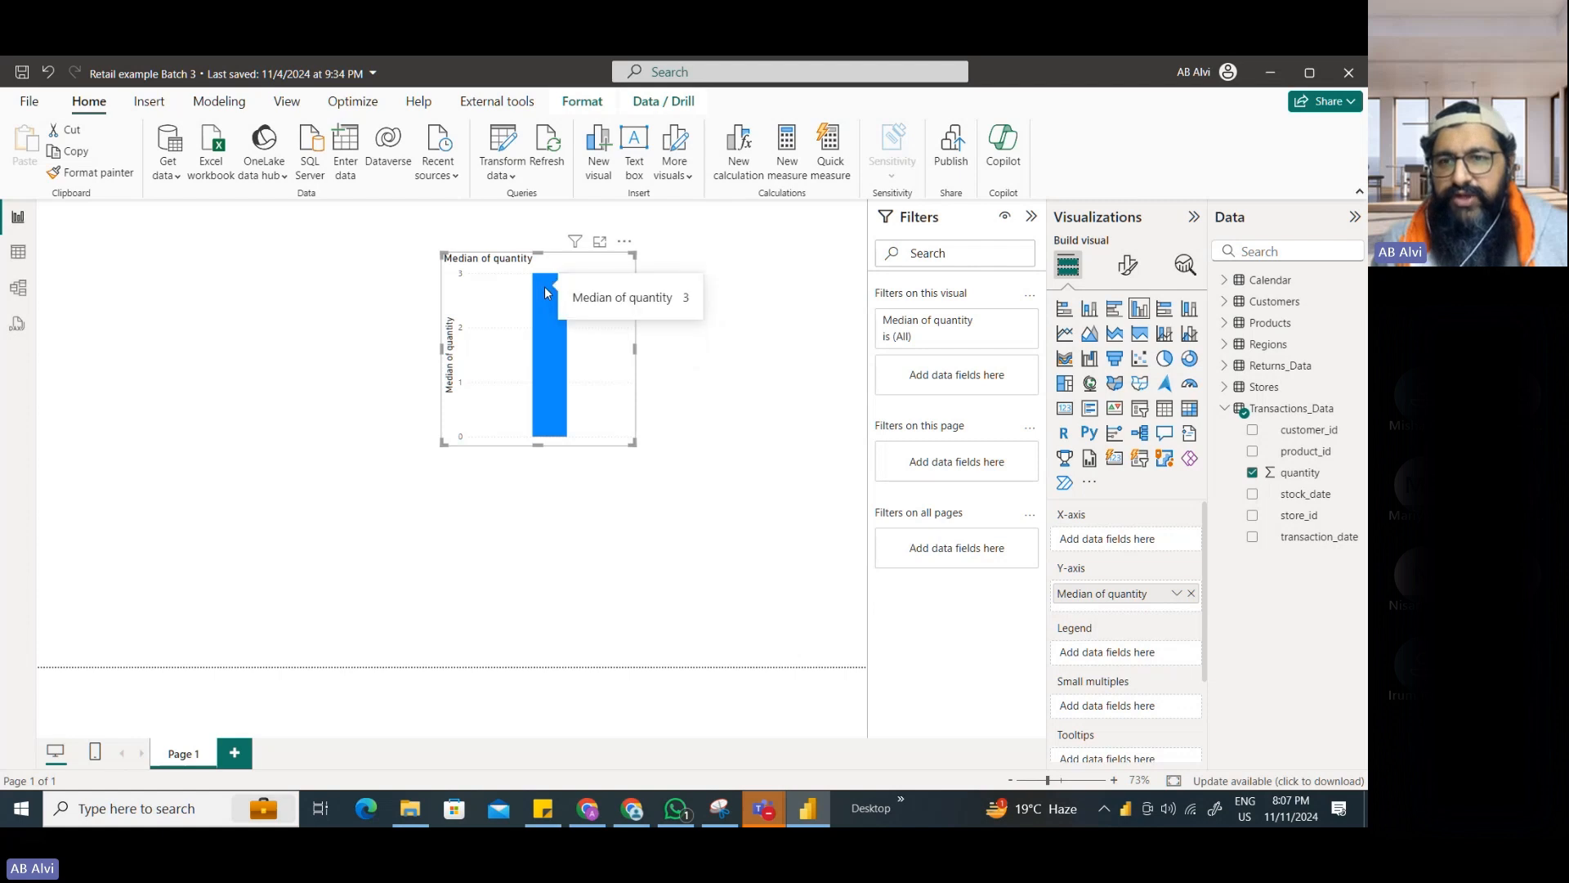
Step: Set the Y-axis aggregation of quantity to Sum and move the chart slightly to the right on the report page
click(1177, 594)
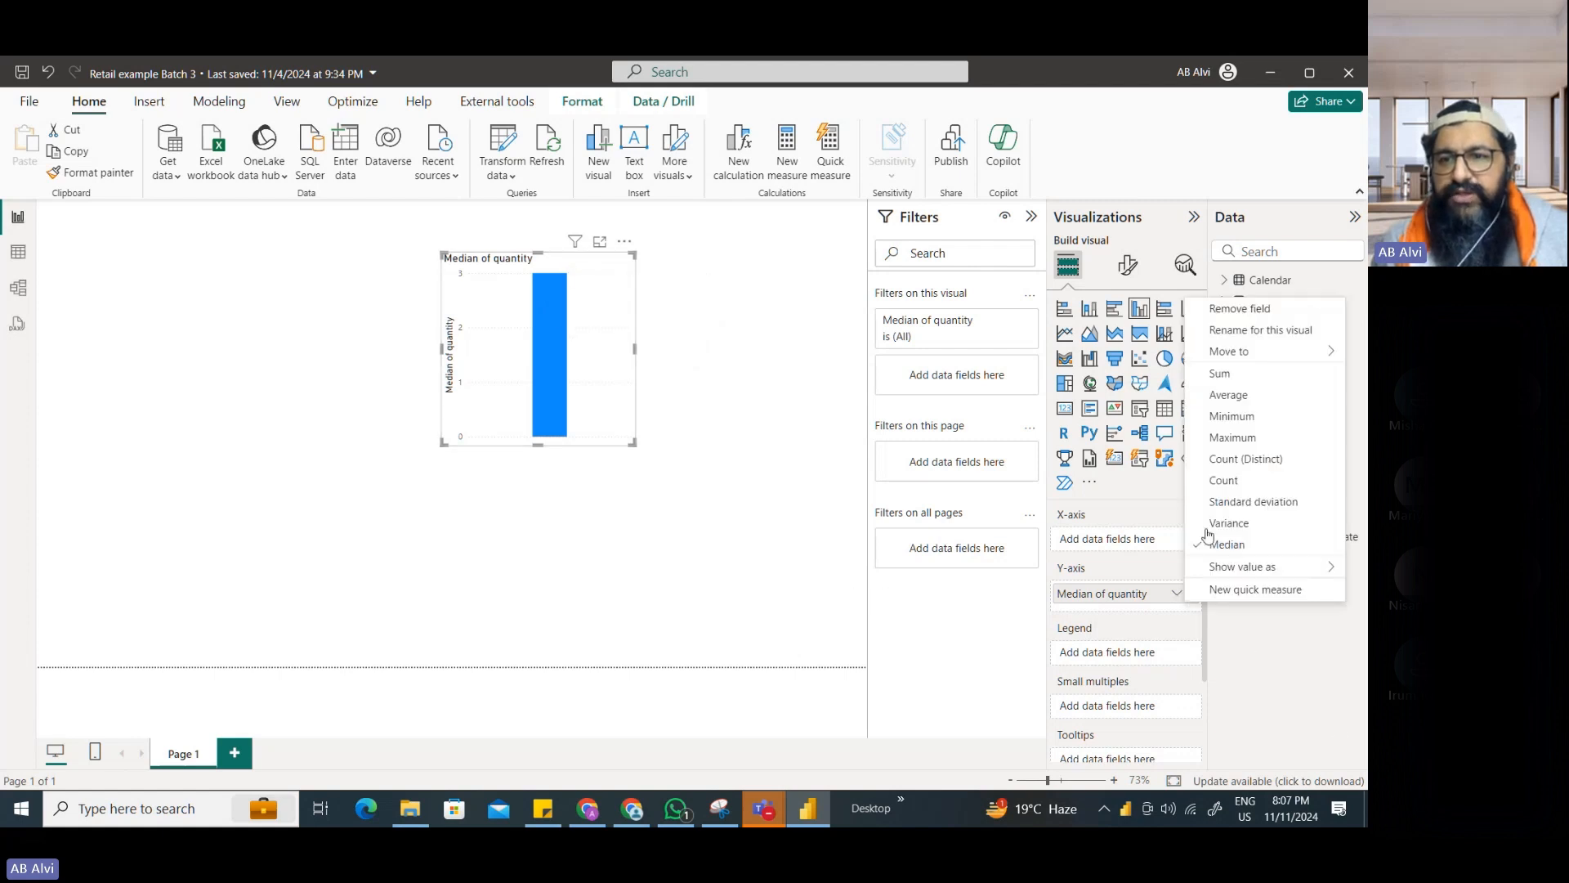
click(1228, 403)
mouse_move(561, 342)
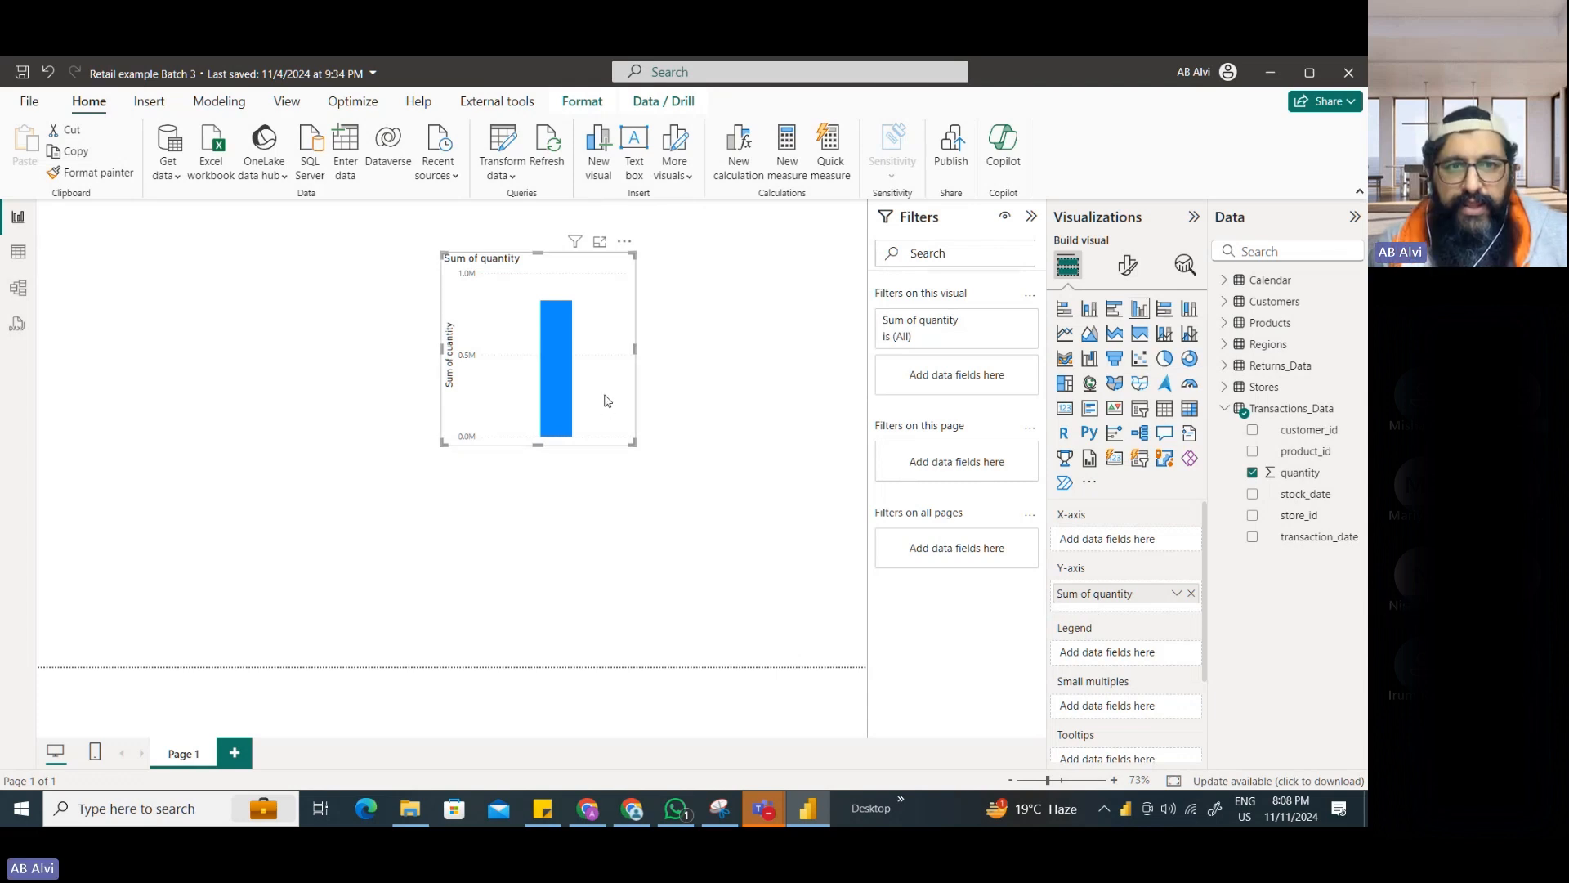
mouse_move(607, 400)
mouse_down()
mouse_move(786, 385)
mouse_move(832, 354)
mouse_move(667, 398)
mouse_up()
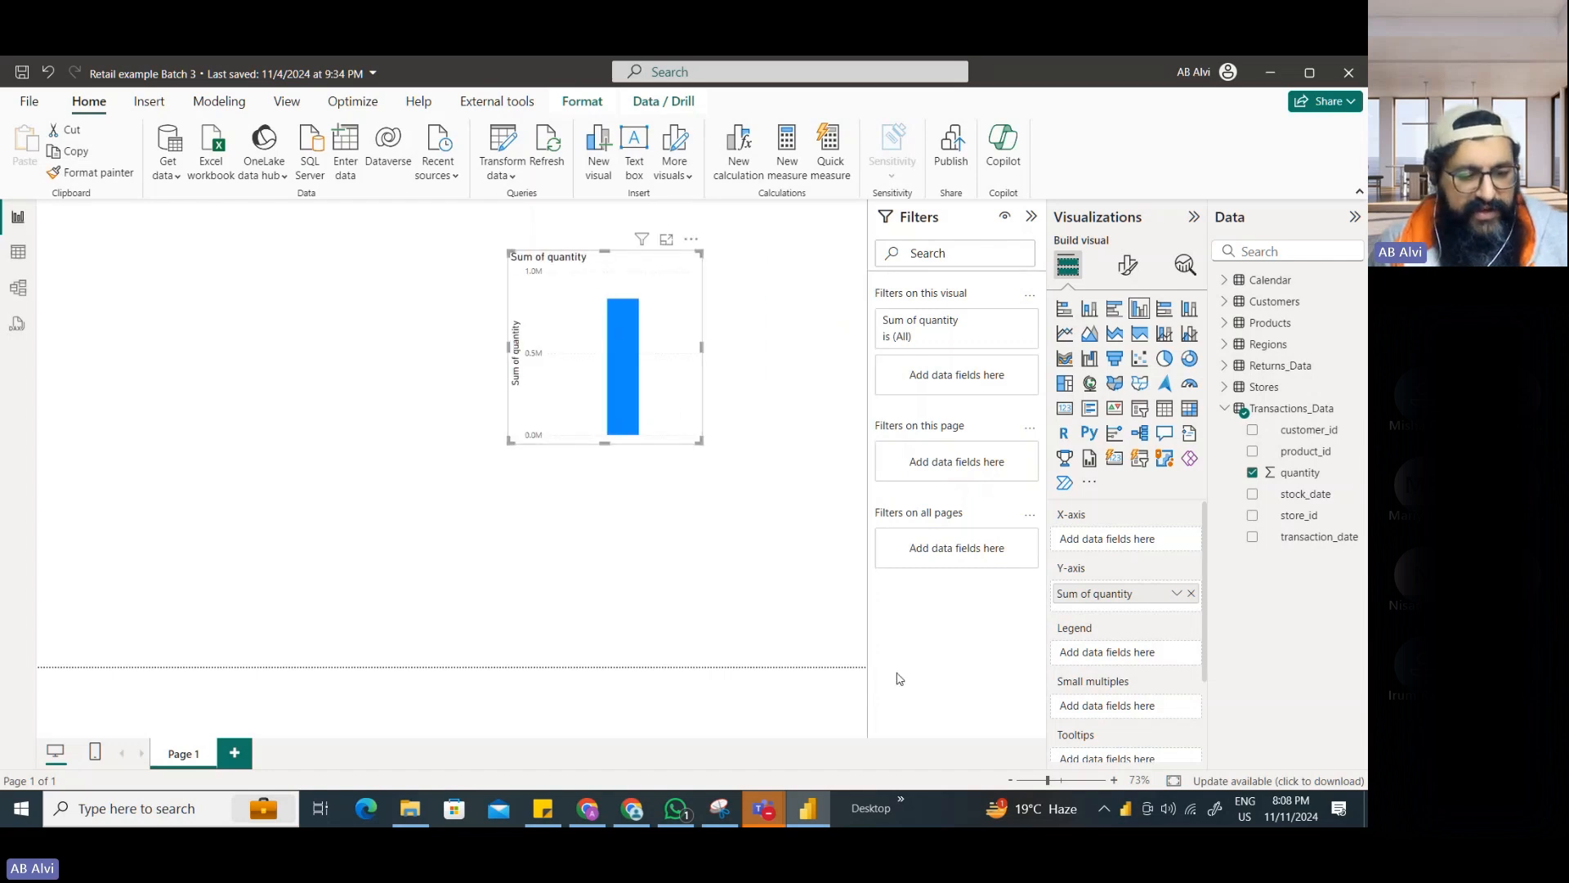
Step: Frame the Y-axis quantity field with a temporary red annotation rectangle and leave the screen annotation mode
key(ctrl+2)
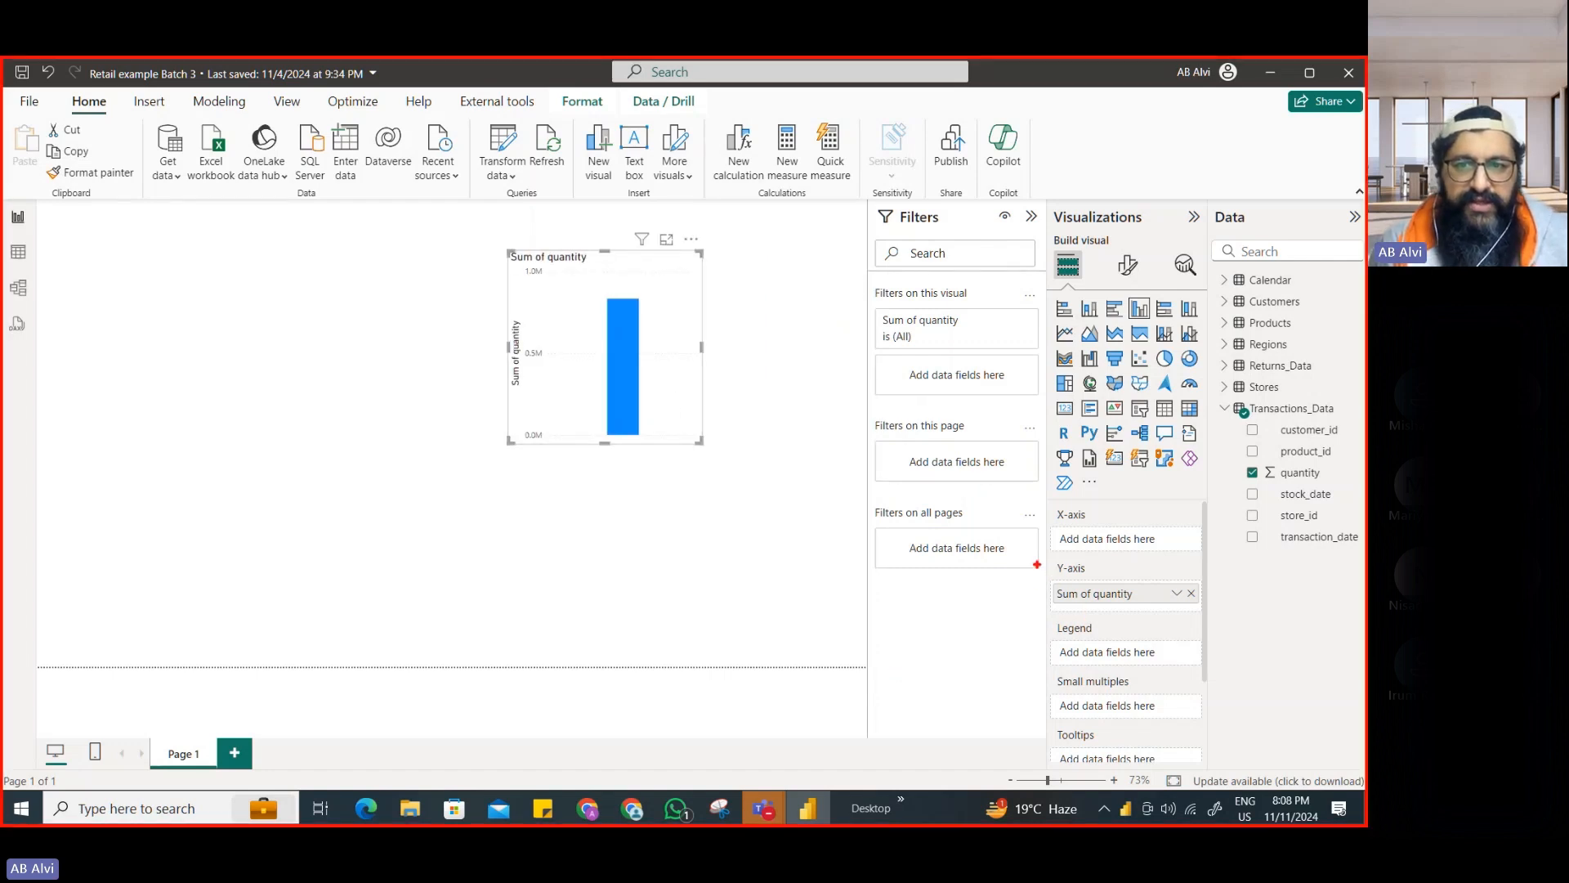
mouse_move(1036, 564)
mouse_down()
mouse_move(1144, 633)
mouse_move(1219, 627)
mouse_move(1223, 612)
mouse_up()
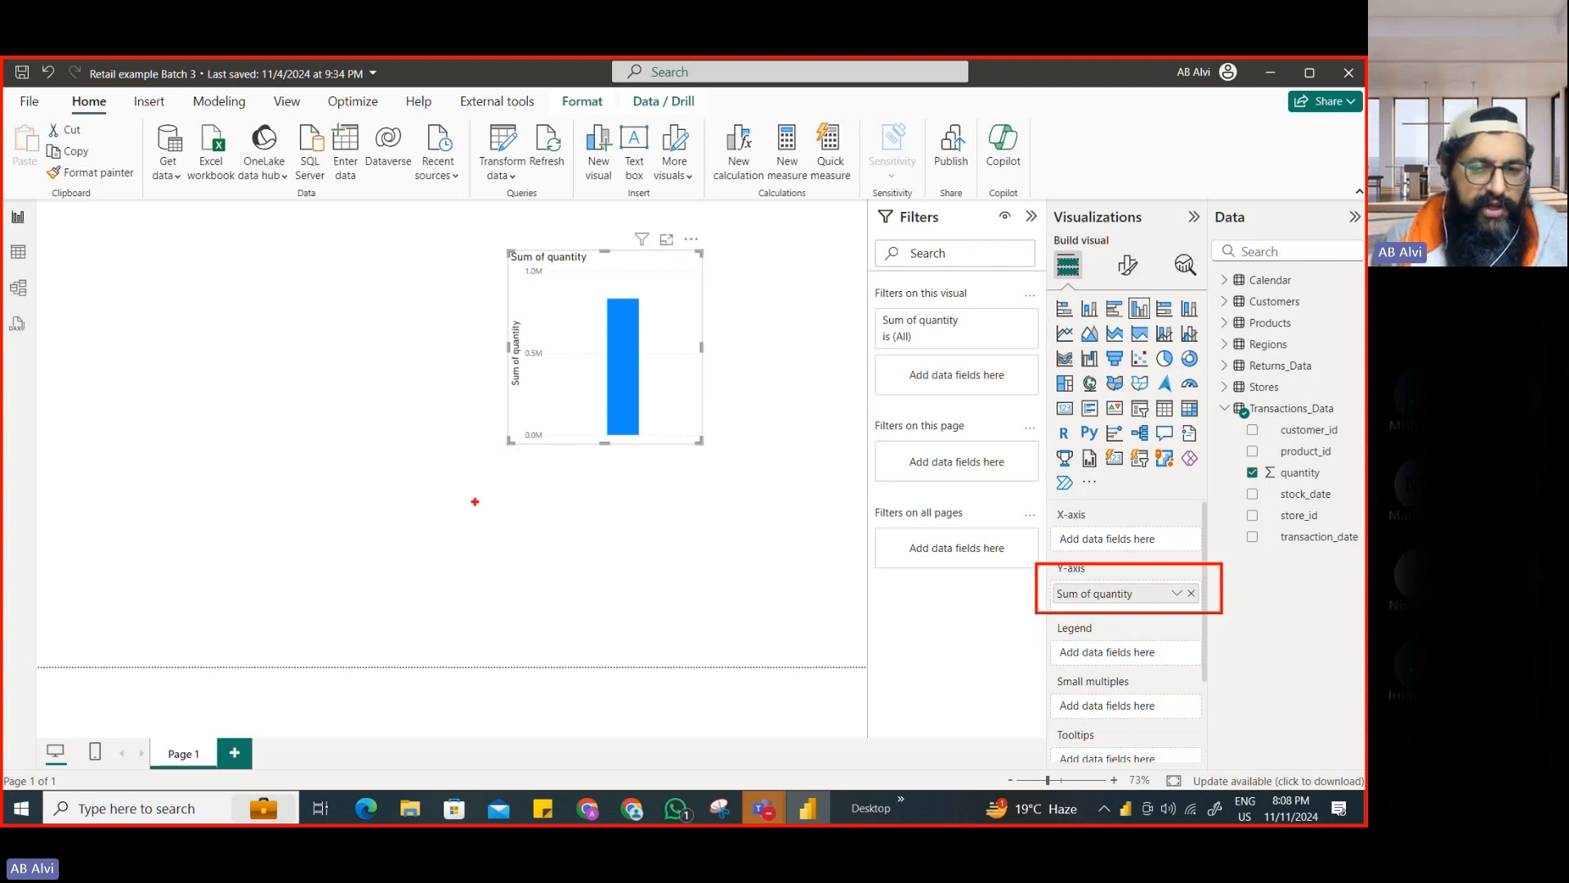
key(Escape)
Step: Switch to Microsoft Teams and open the "Power BI | Basic to Intermediate - Batch 3" meeting chat
mouse_move(760, 809)
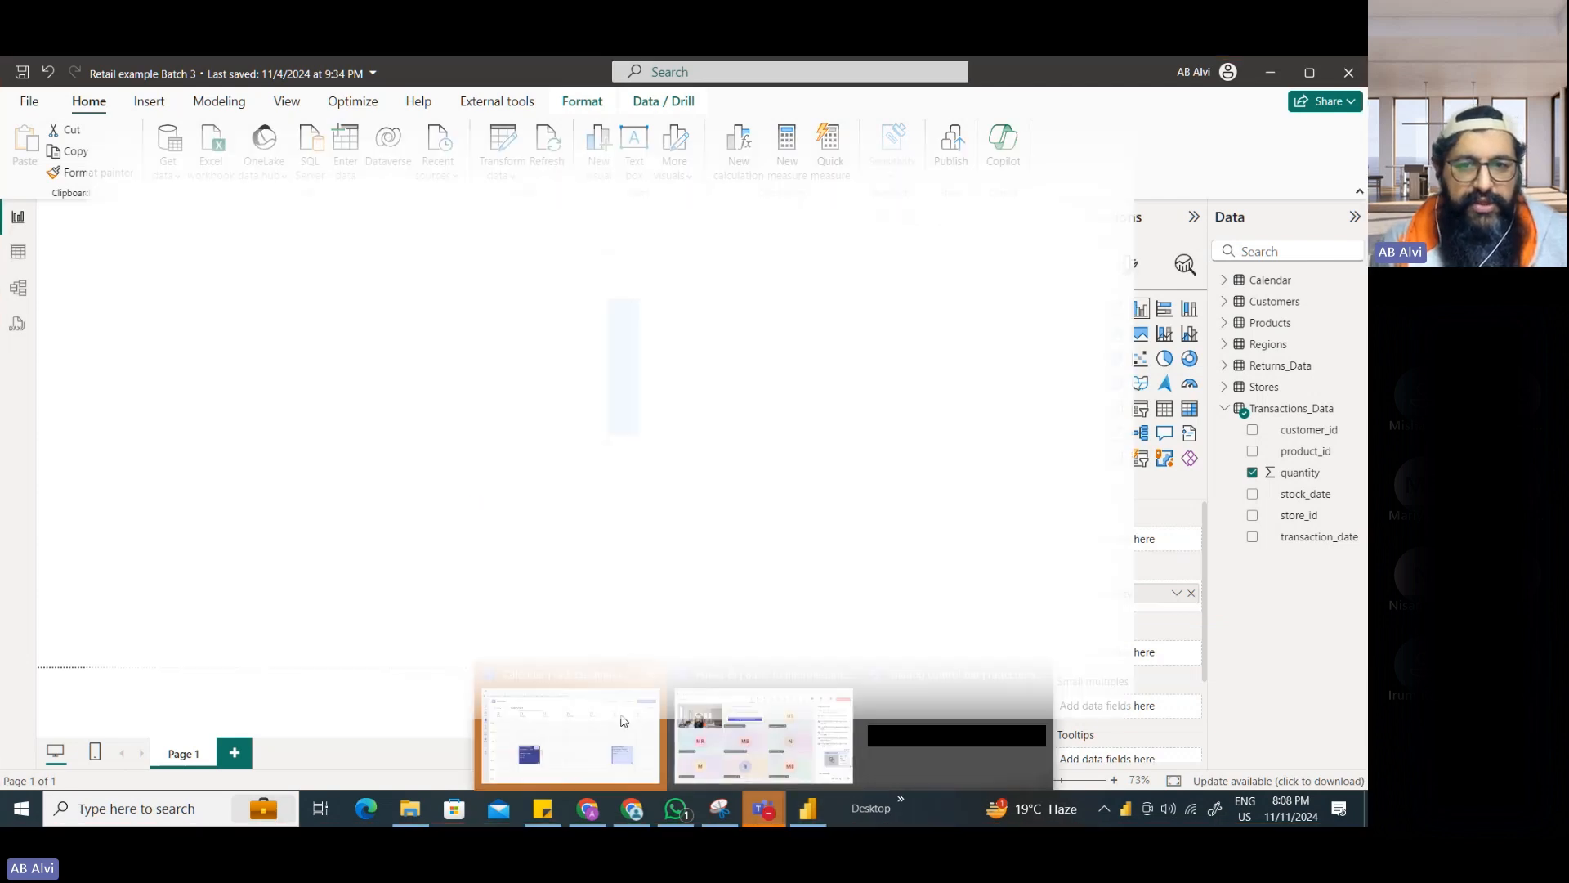
click(572, 719)
click(37, 220)
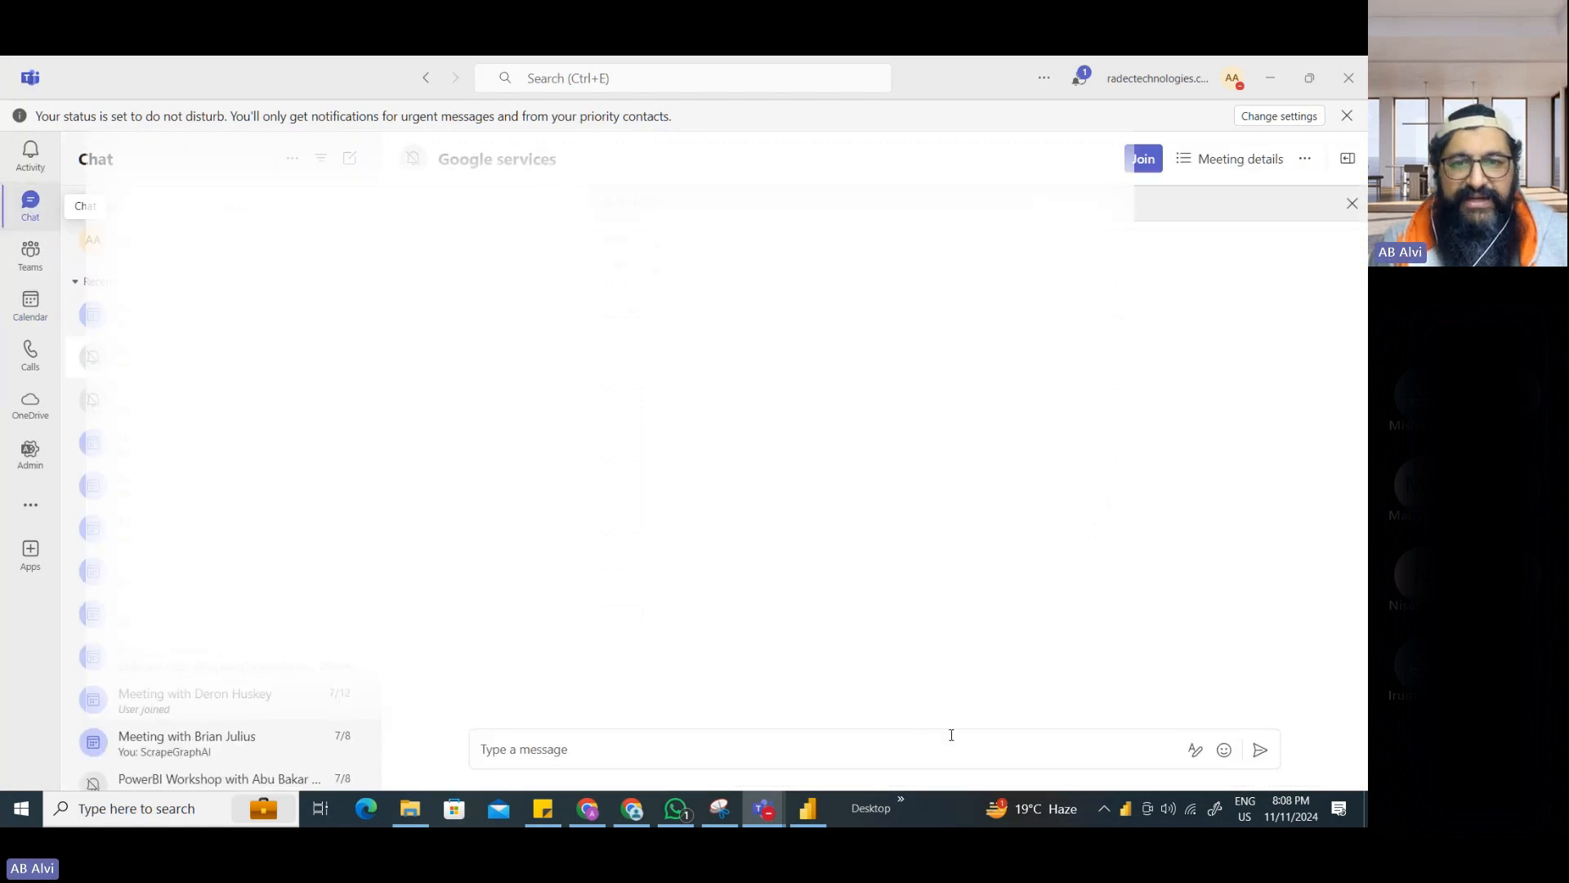
click(217, 315)
Step: Write the message "implicit measure" in the meeting chat
click(623, 750)
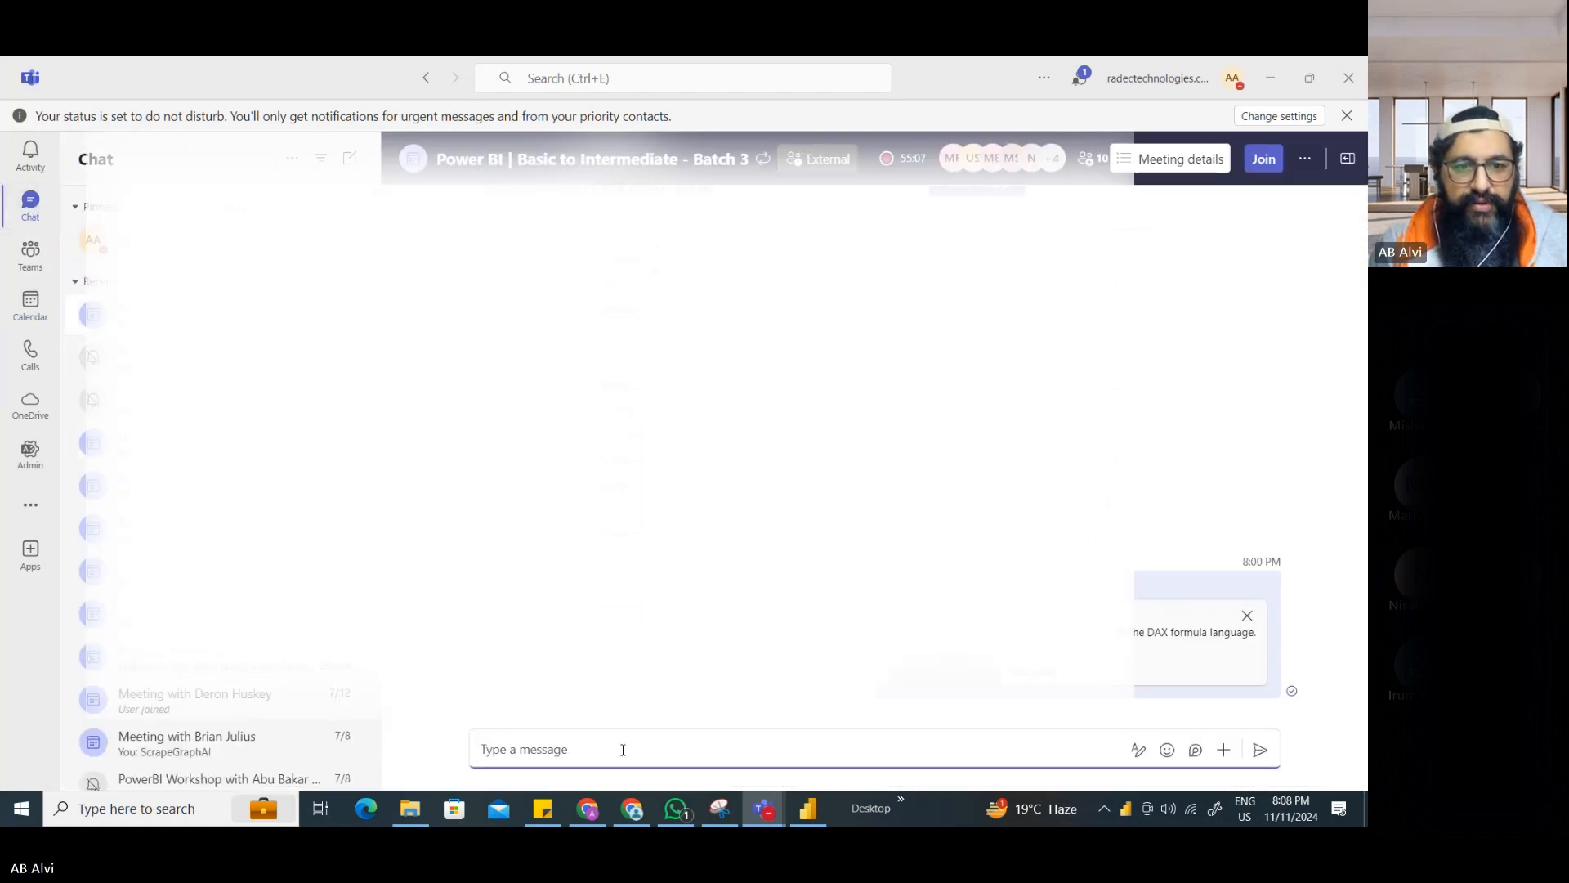
text(impl)
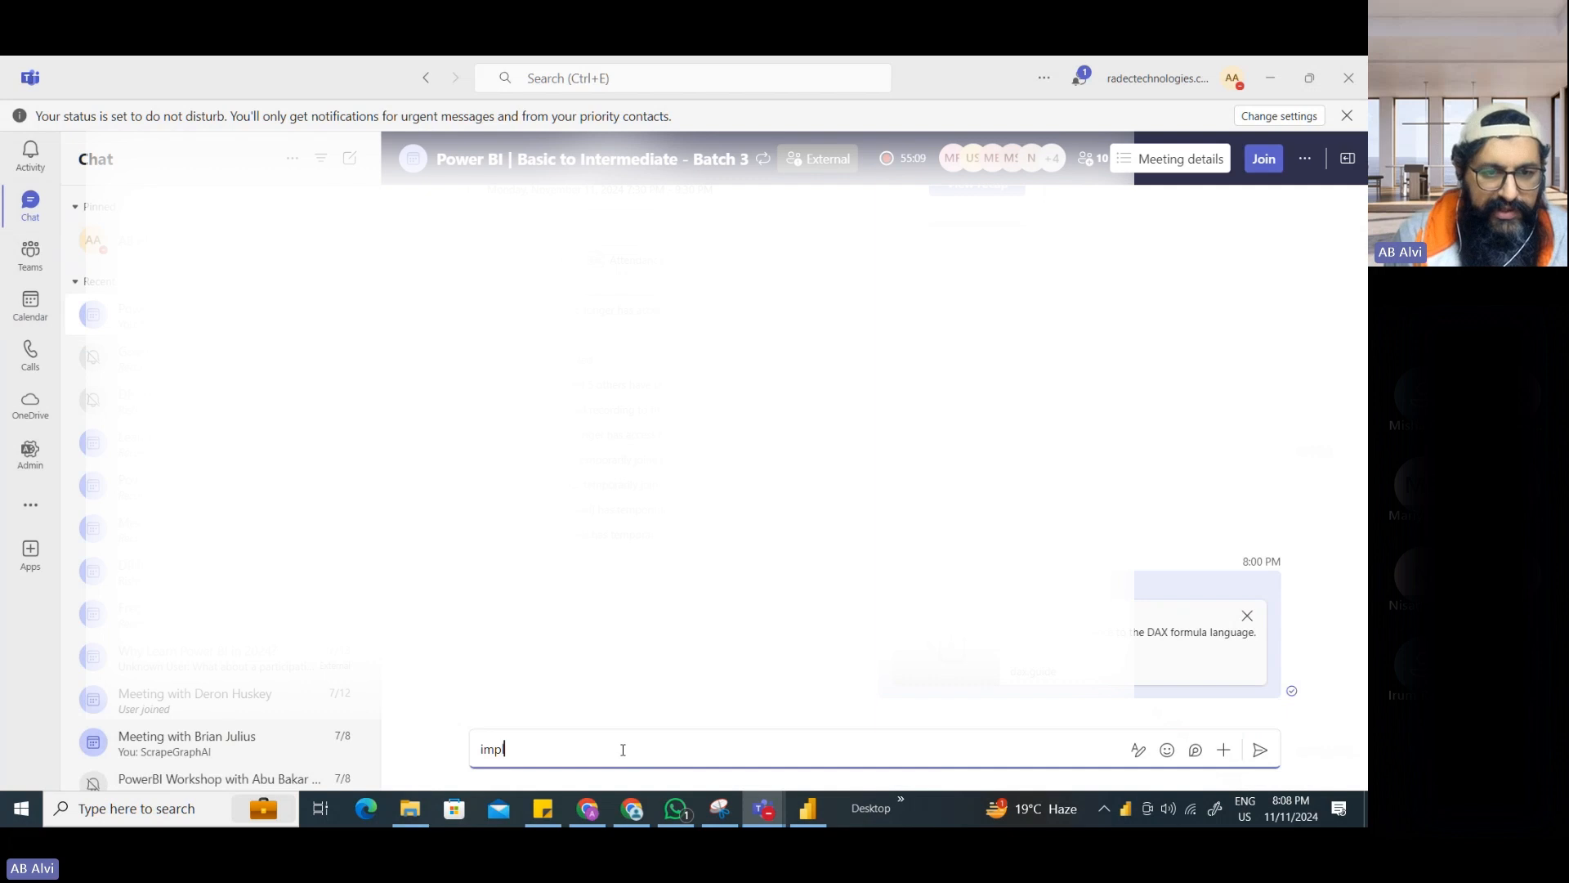
text(ic)
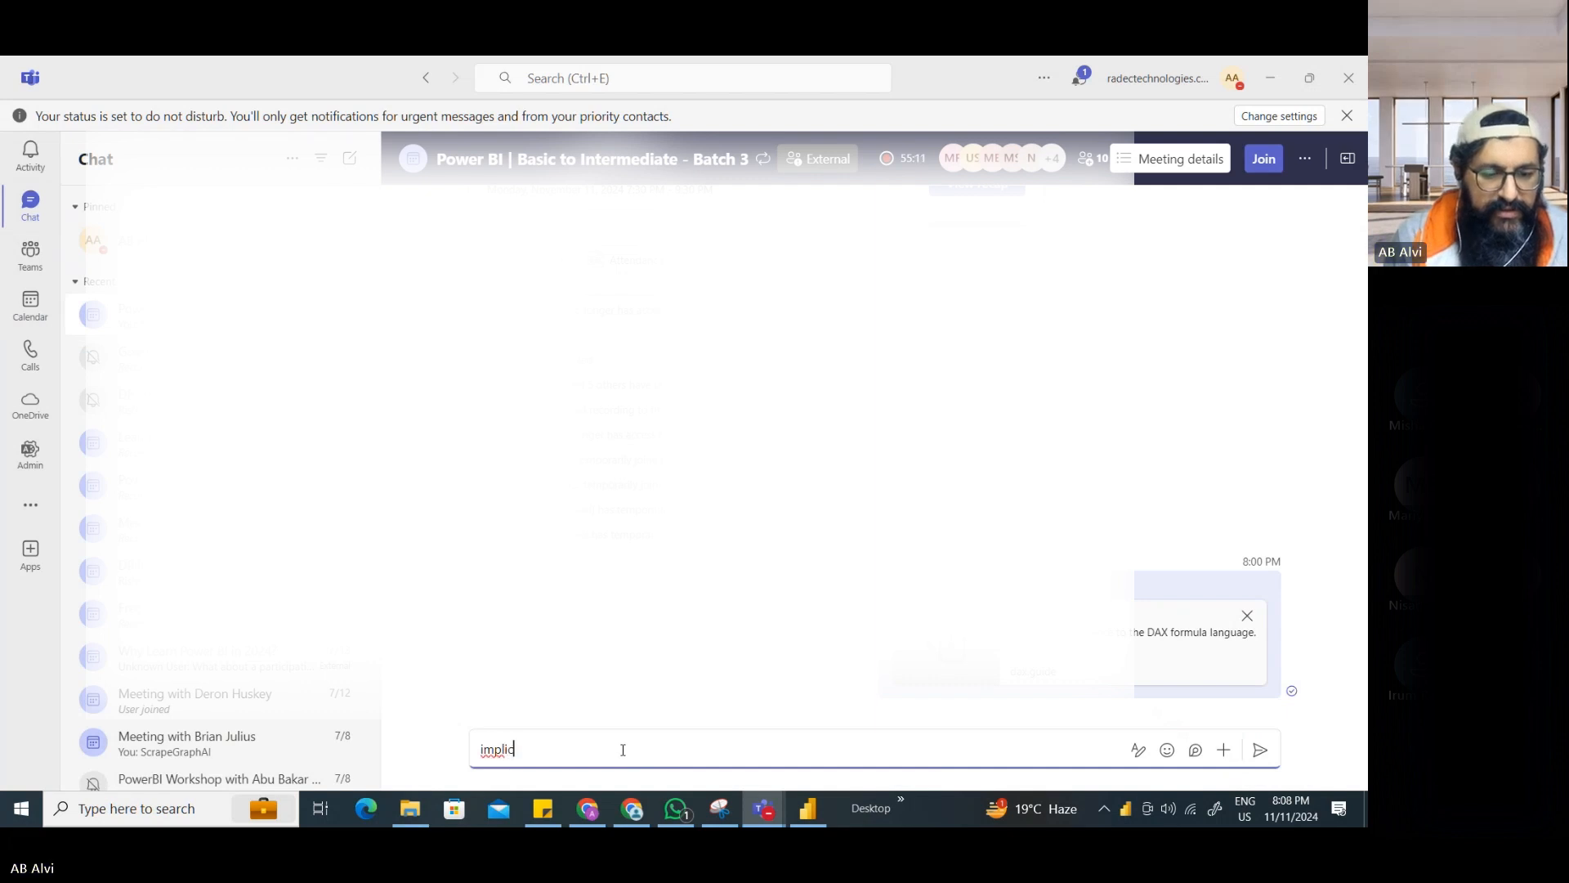
text(it measure)
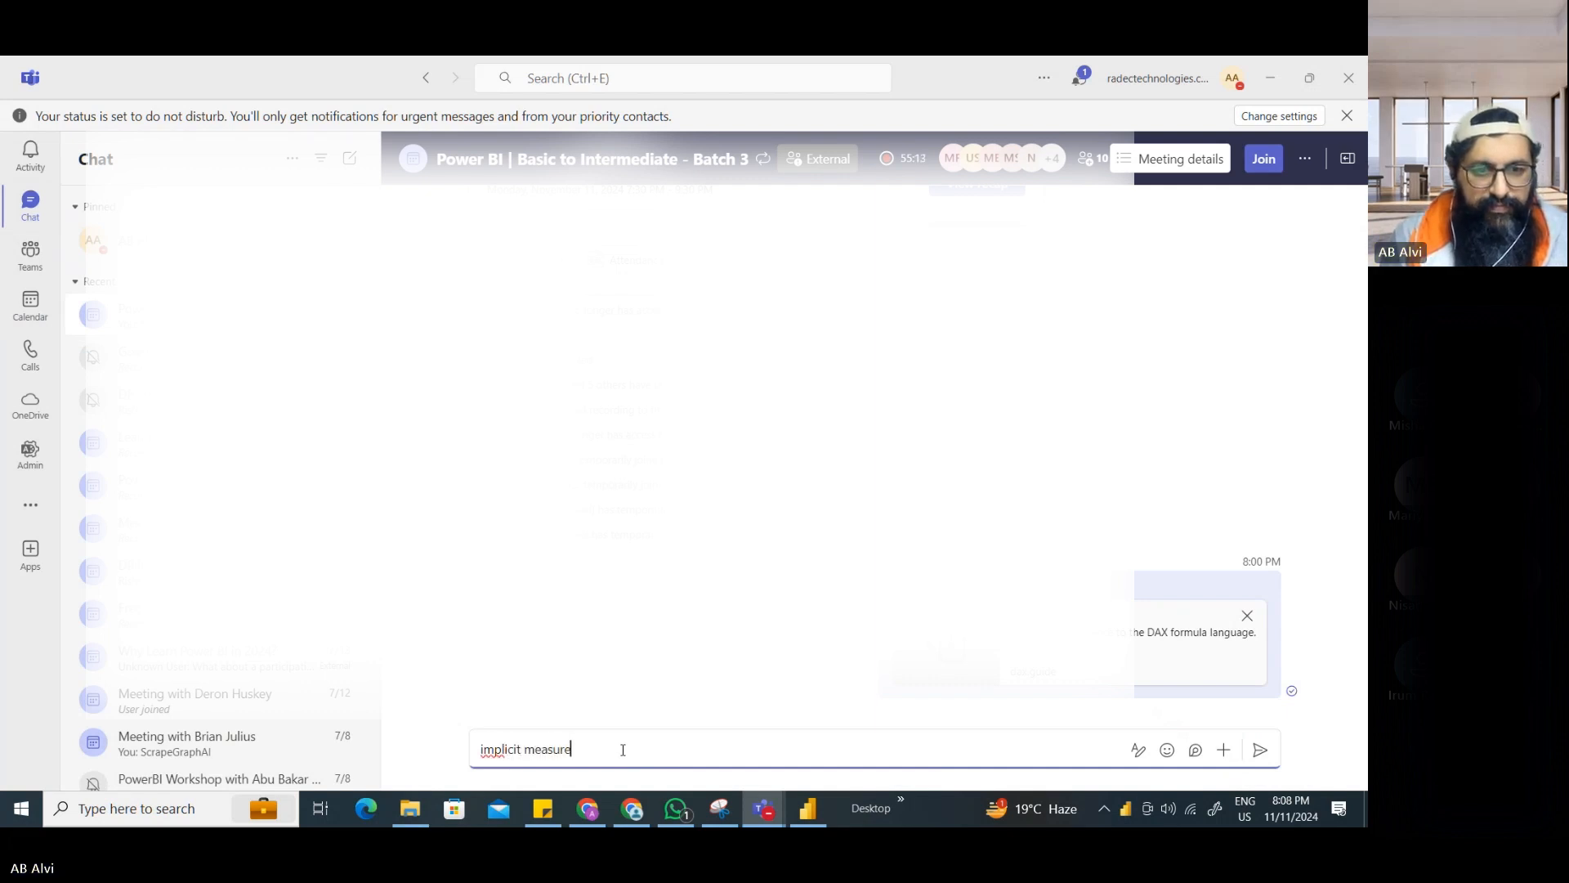